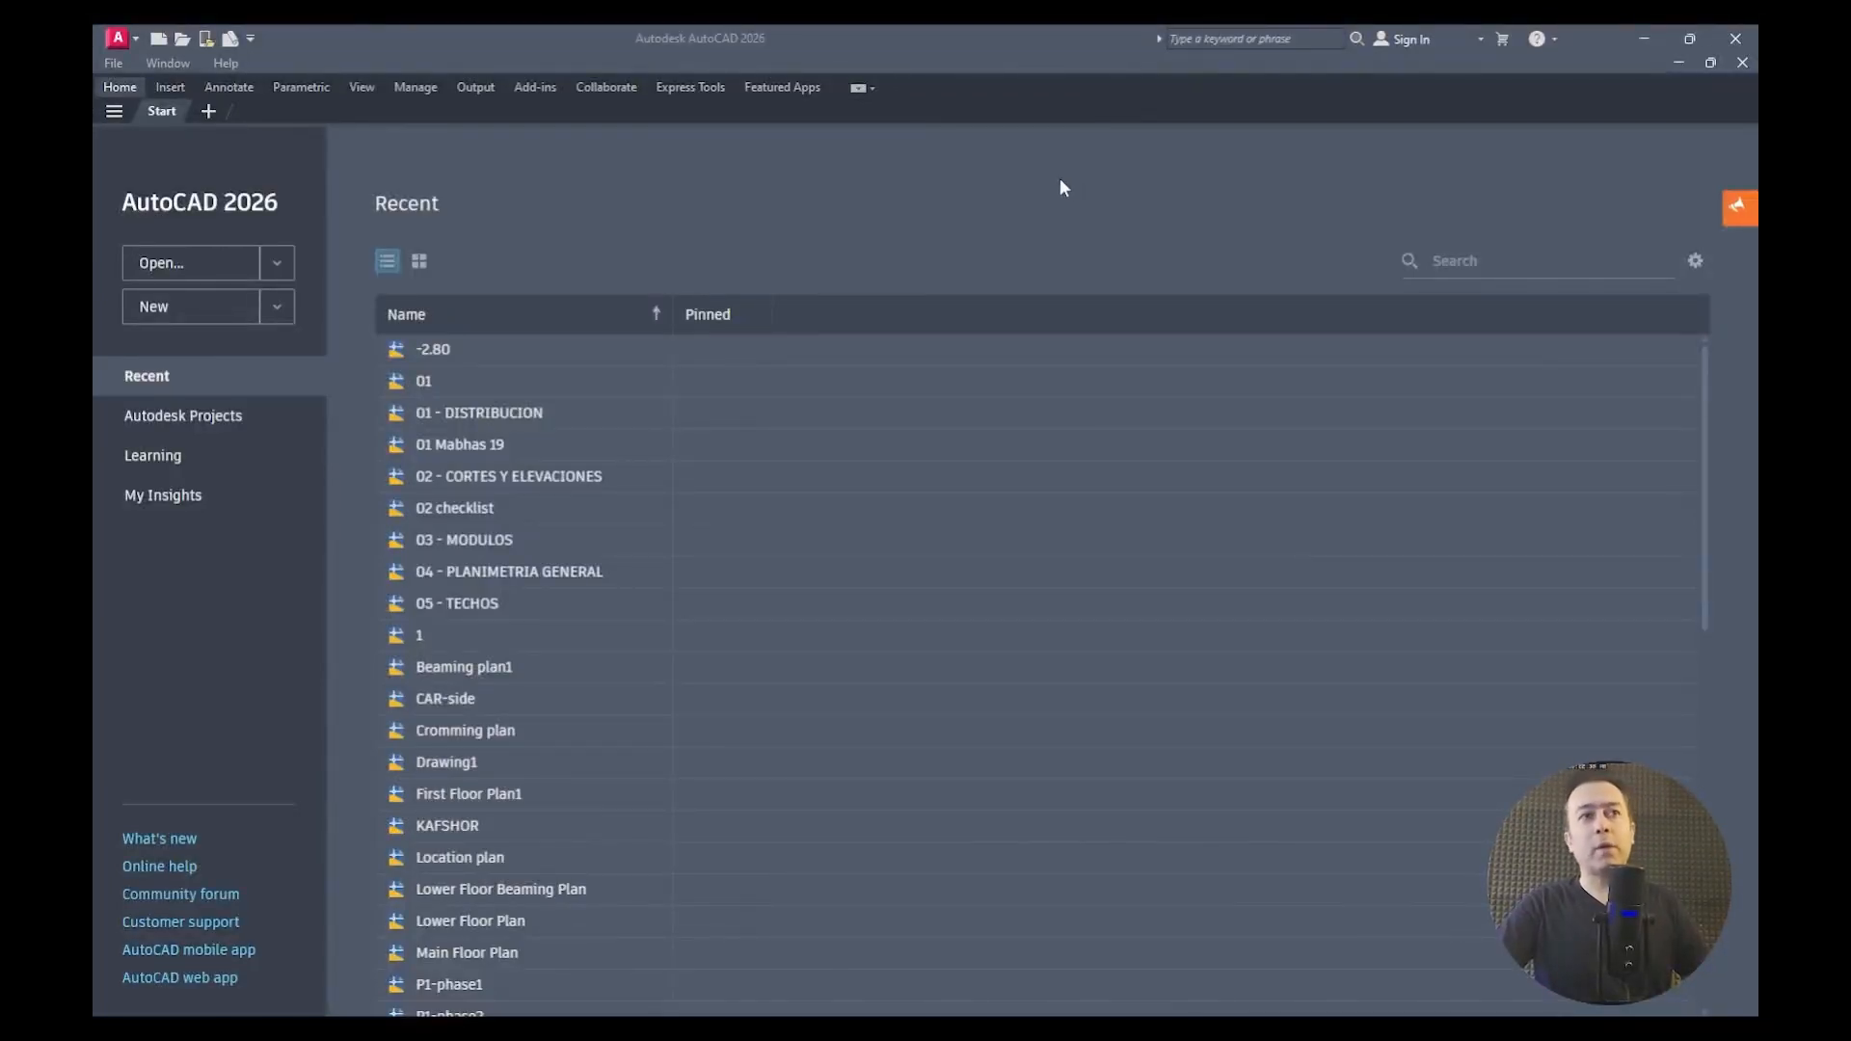
Create a new drawing from the acadiso.dwt template and close the text window that opens with it
left_click(1060, 177)
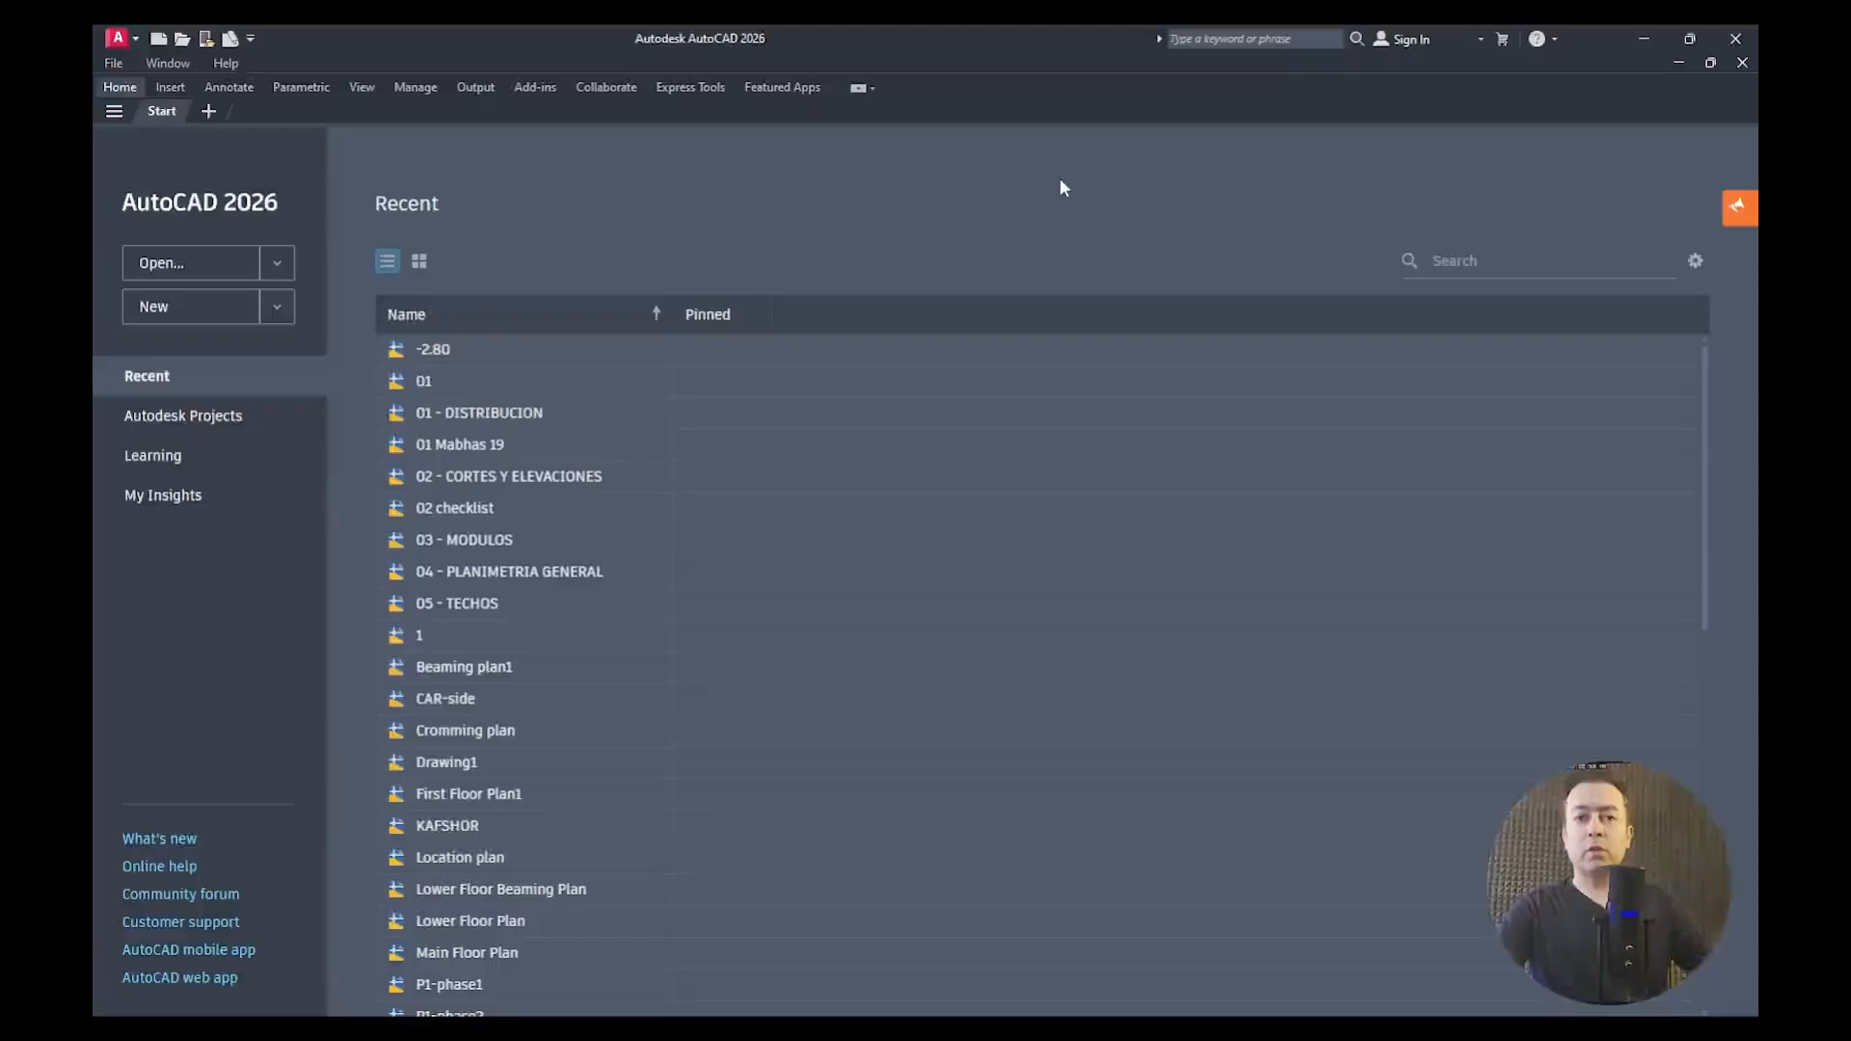
key("ctrl+n")
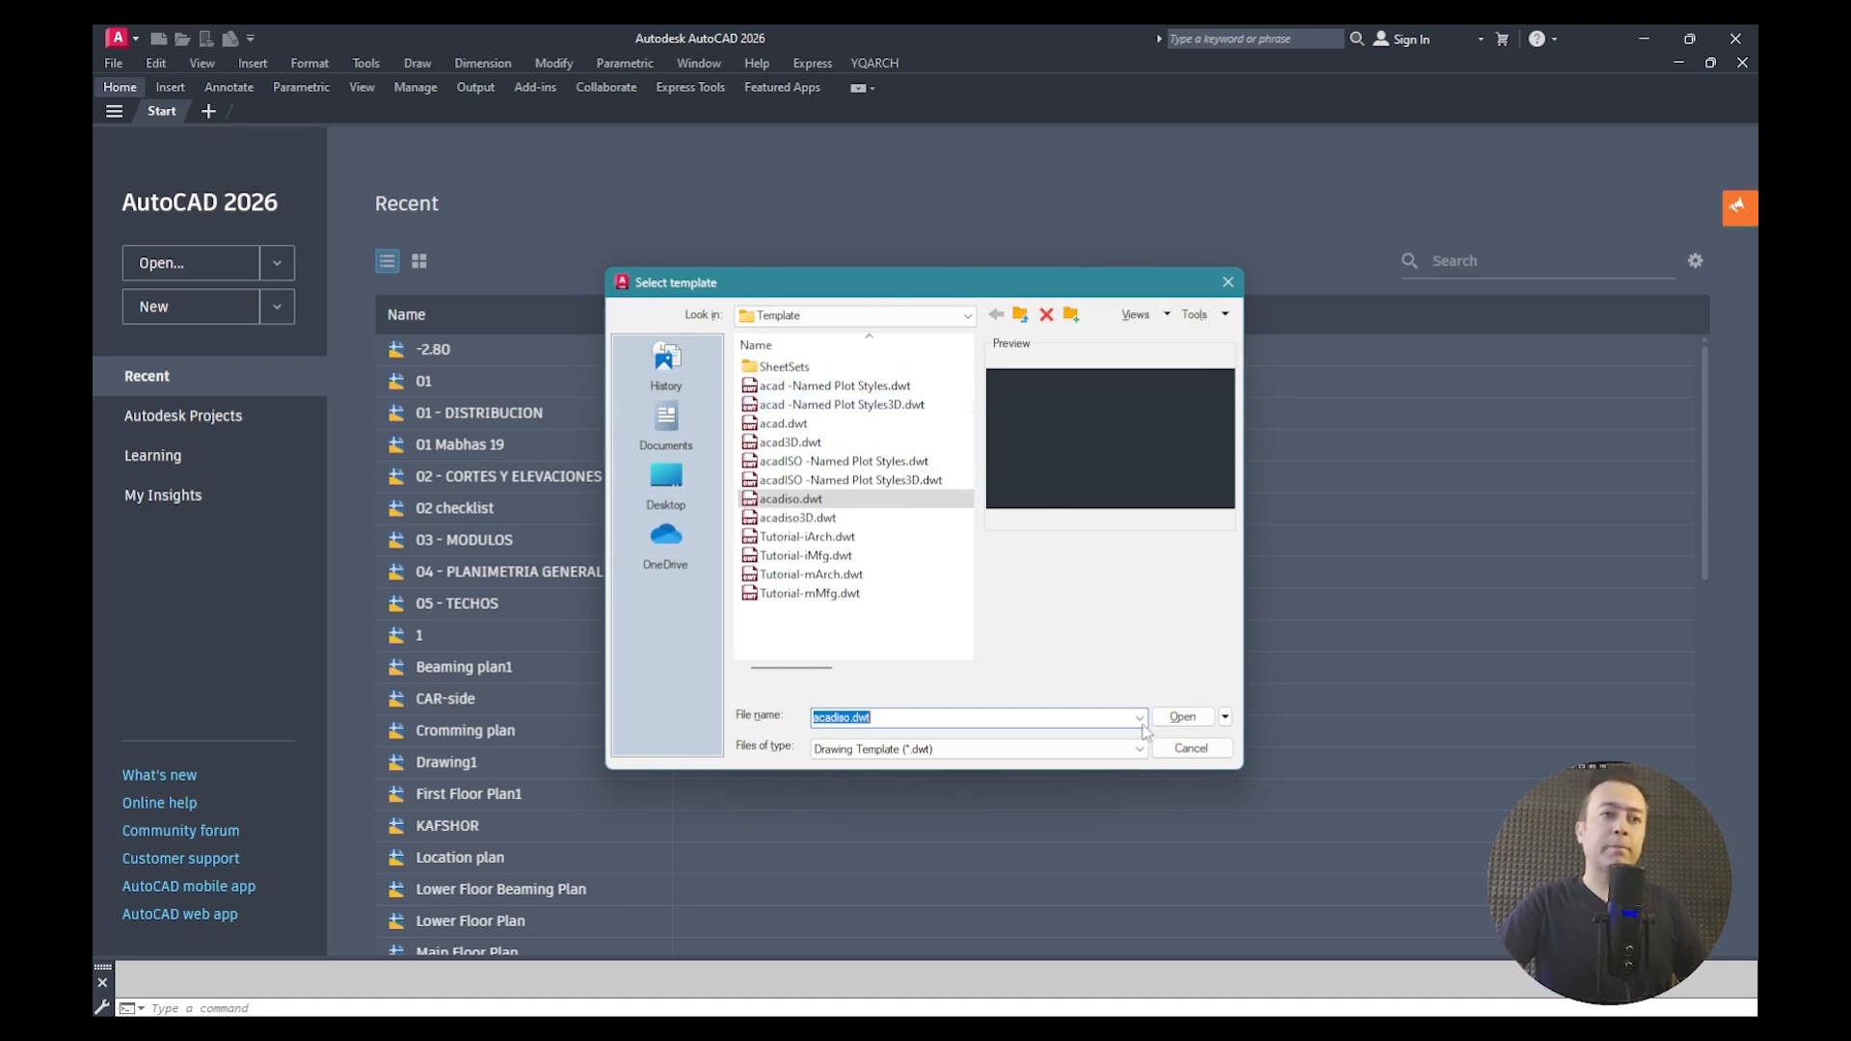
left_click(1181, 716)
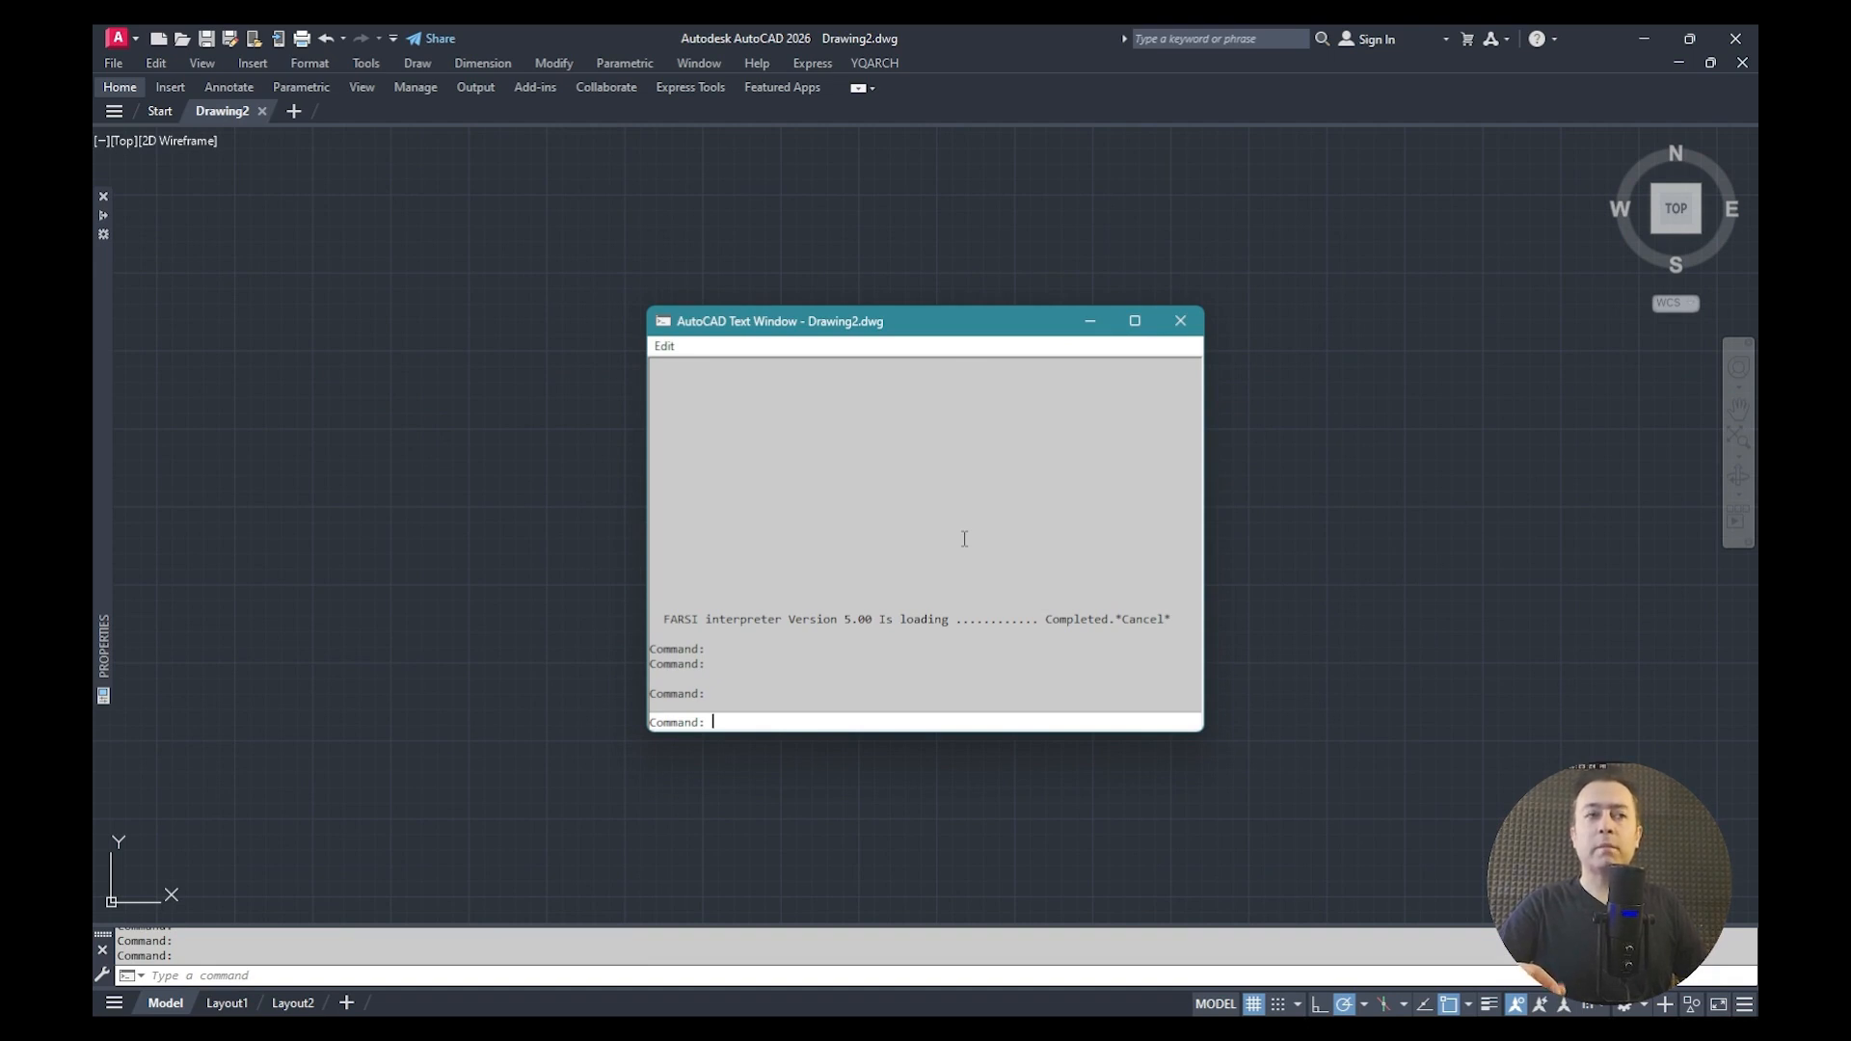
left_click(1180, 320)
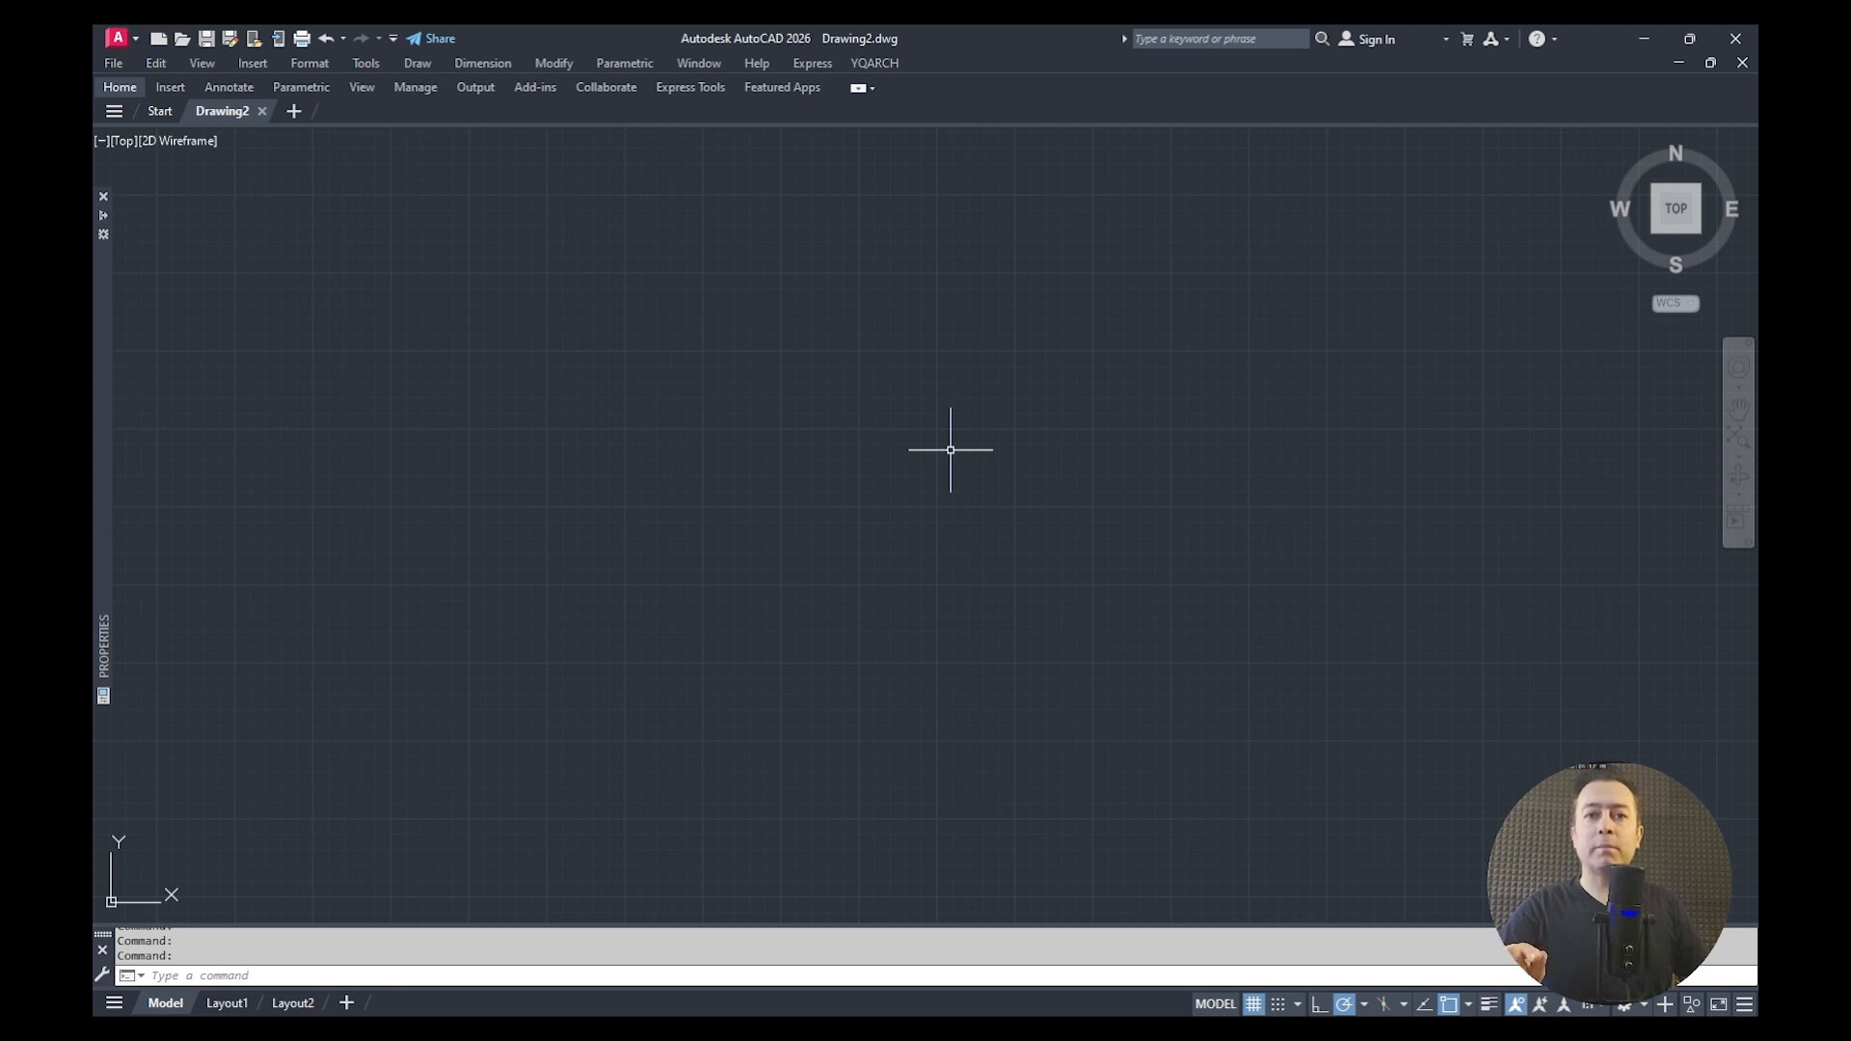
type("ρ")
key("Return")
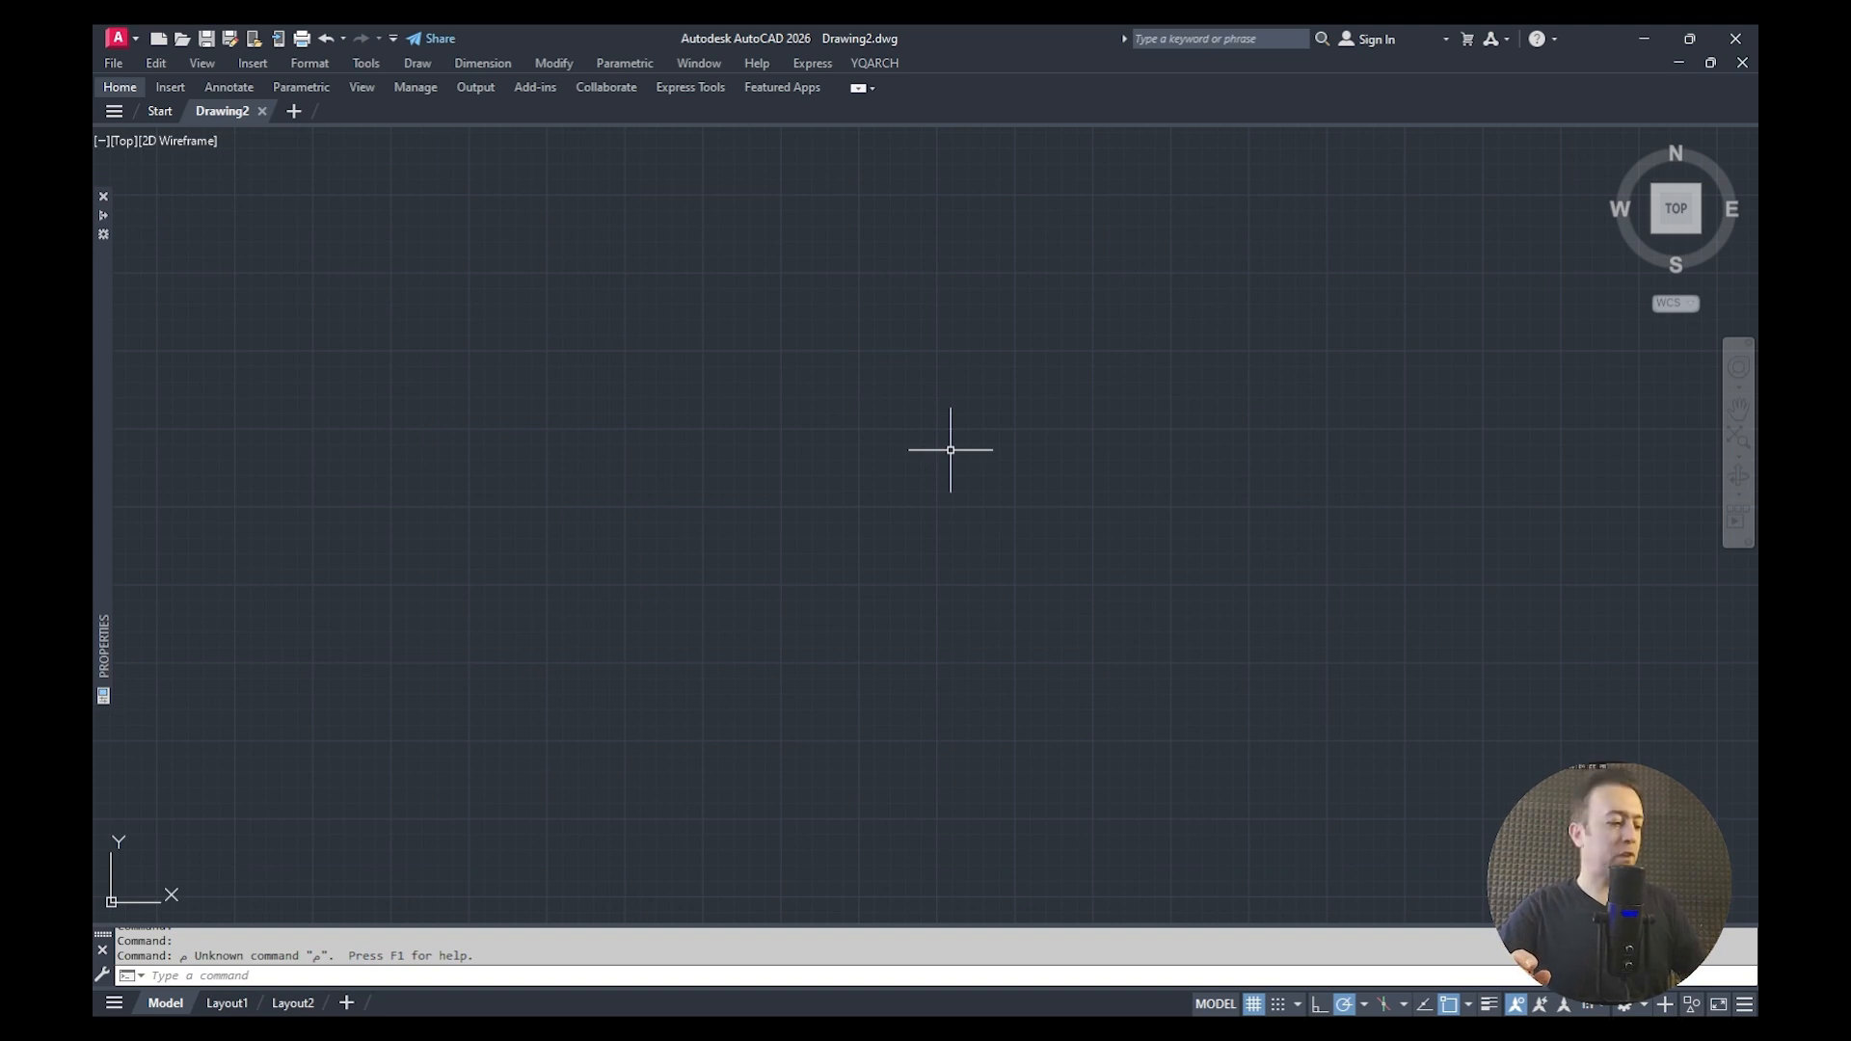
key("F1")
left_click(1385, 132)
left_click(731, 438)
Draw a freehand chain of five connected line segments in the middle of the drawing area, ending with a horizontal segment
type("L")
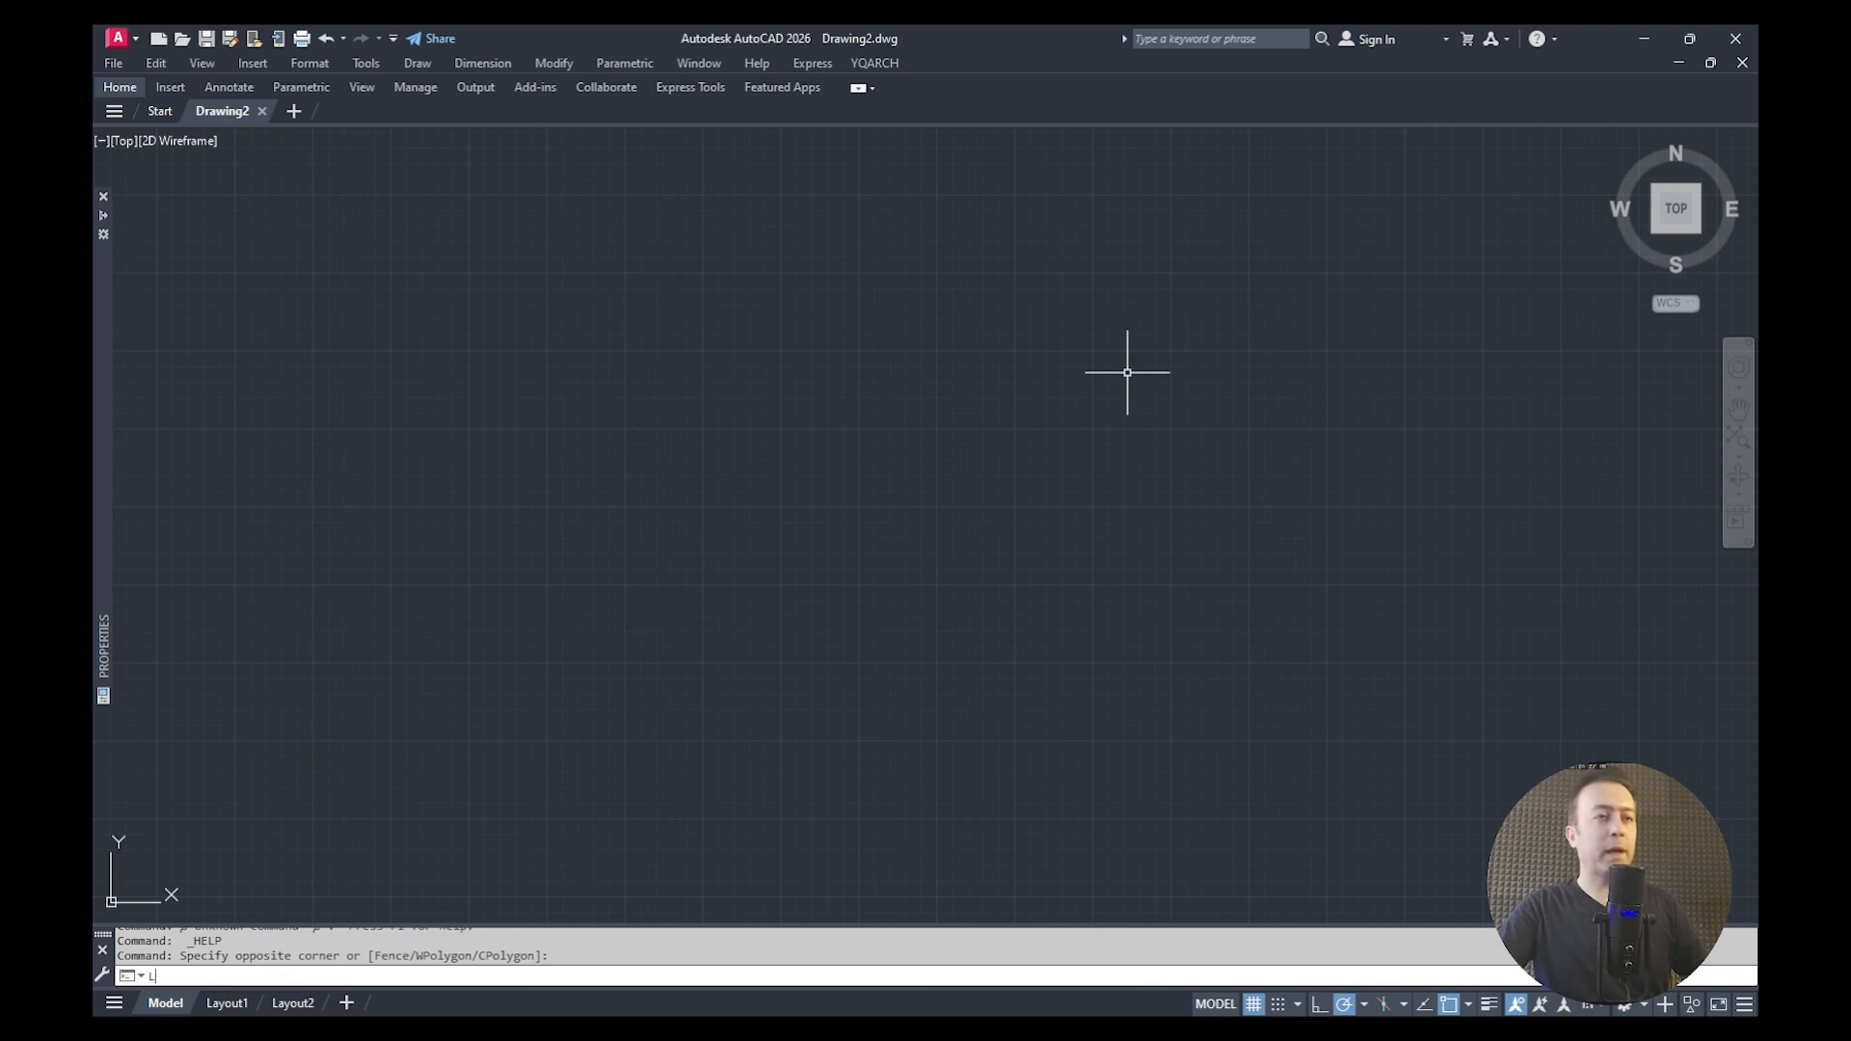
key("Return")
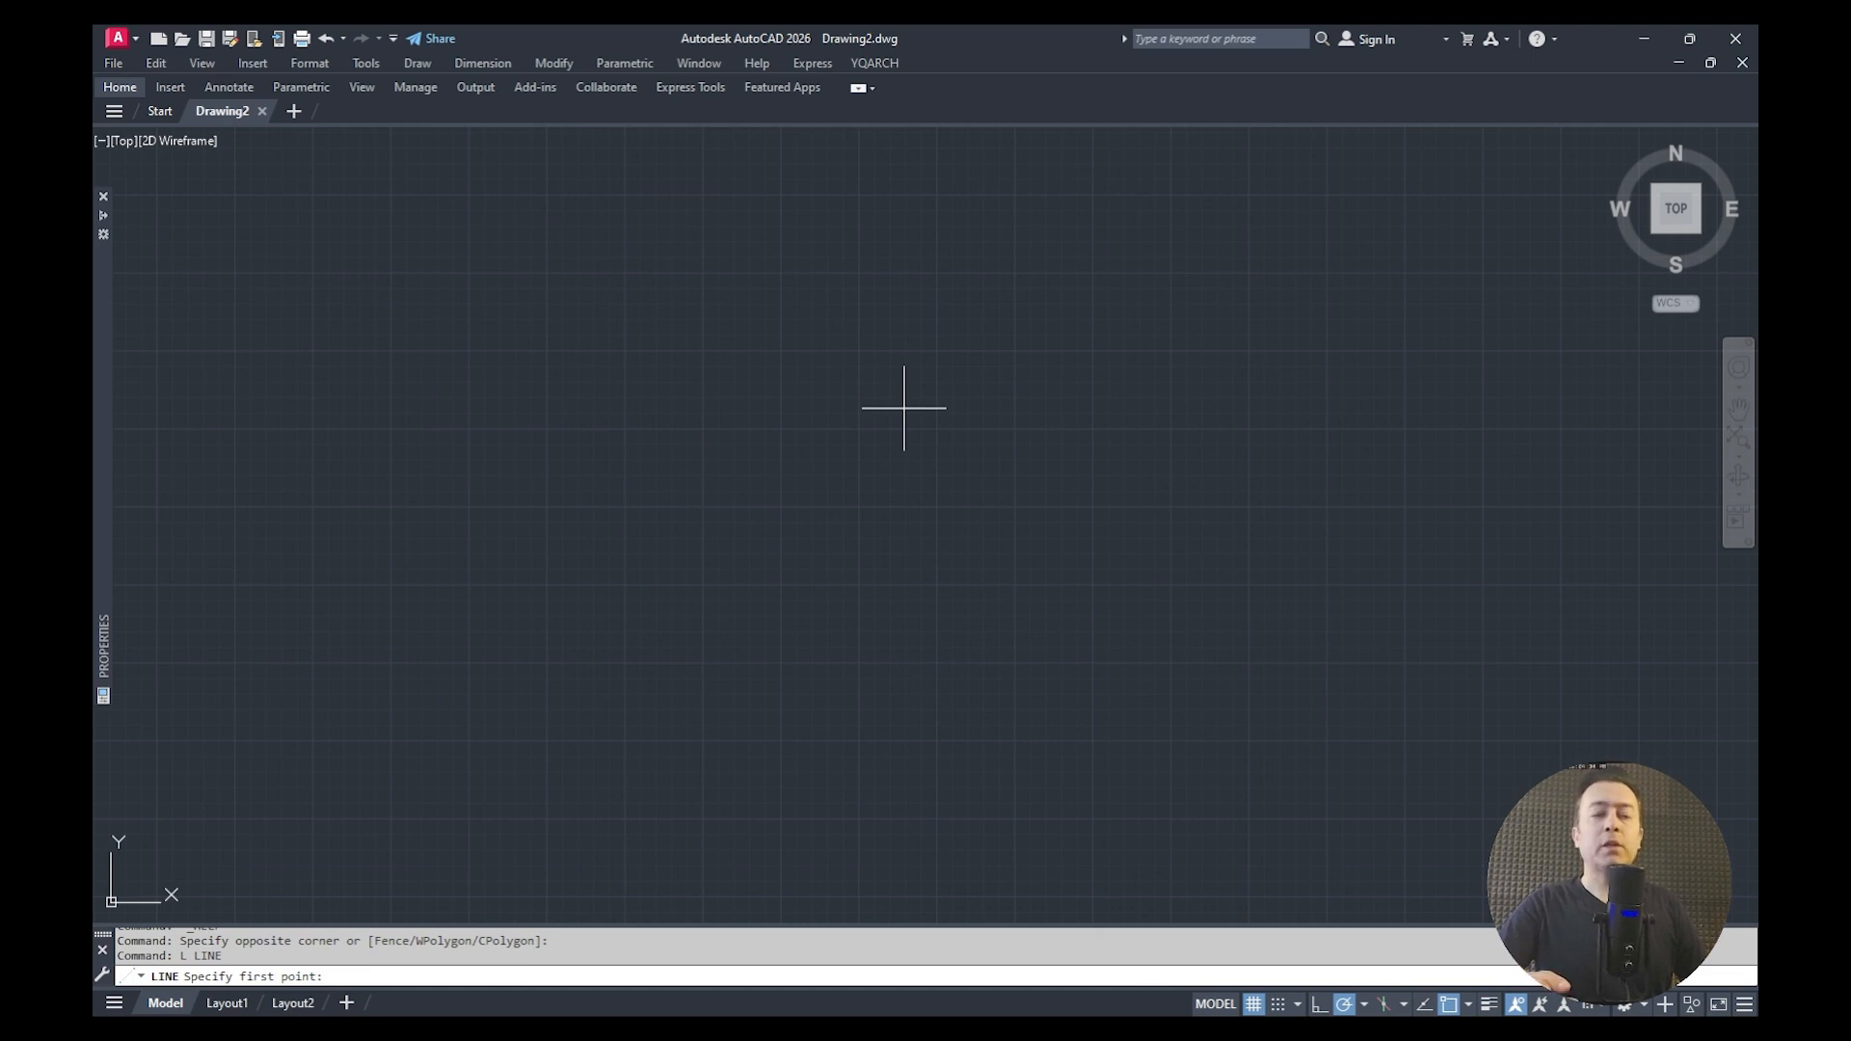
left_click(685, 506)
left_click(825, 336)
left_click(1247, 431)
left_click(1105, 572)
left_click(914, 428)
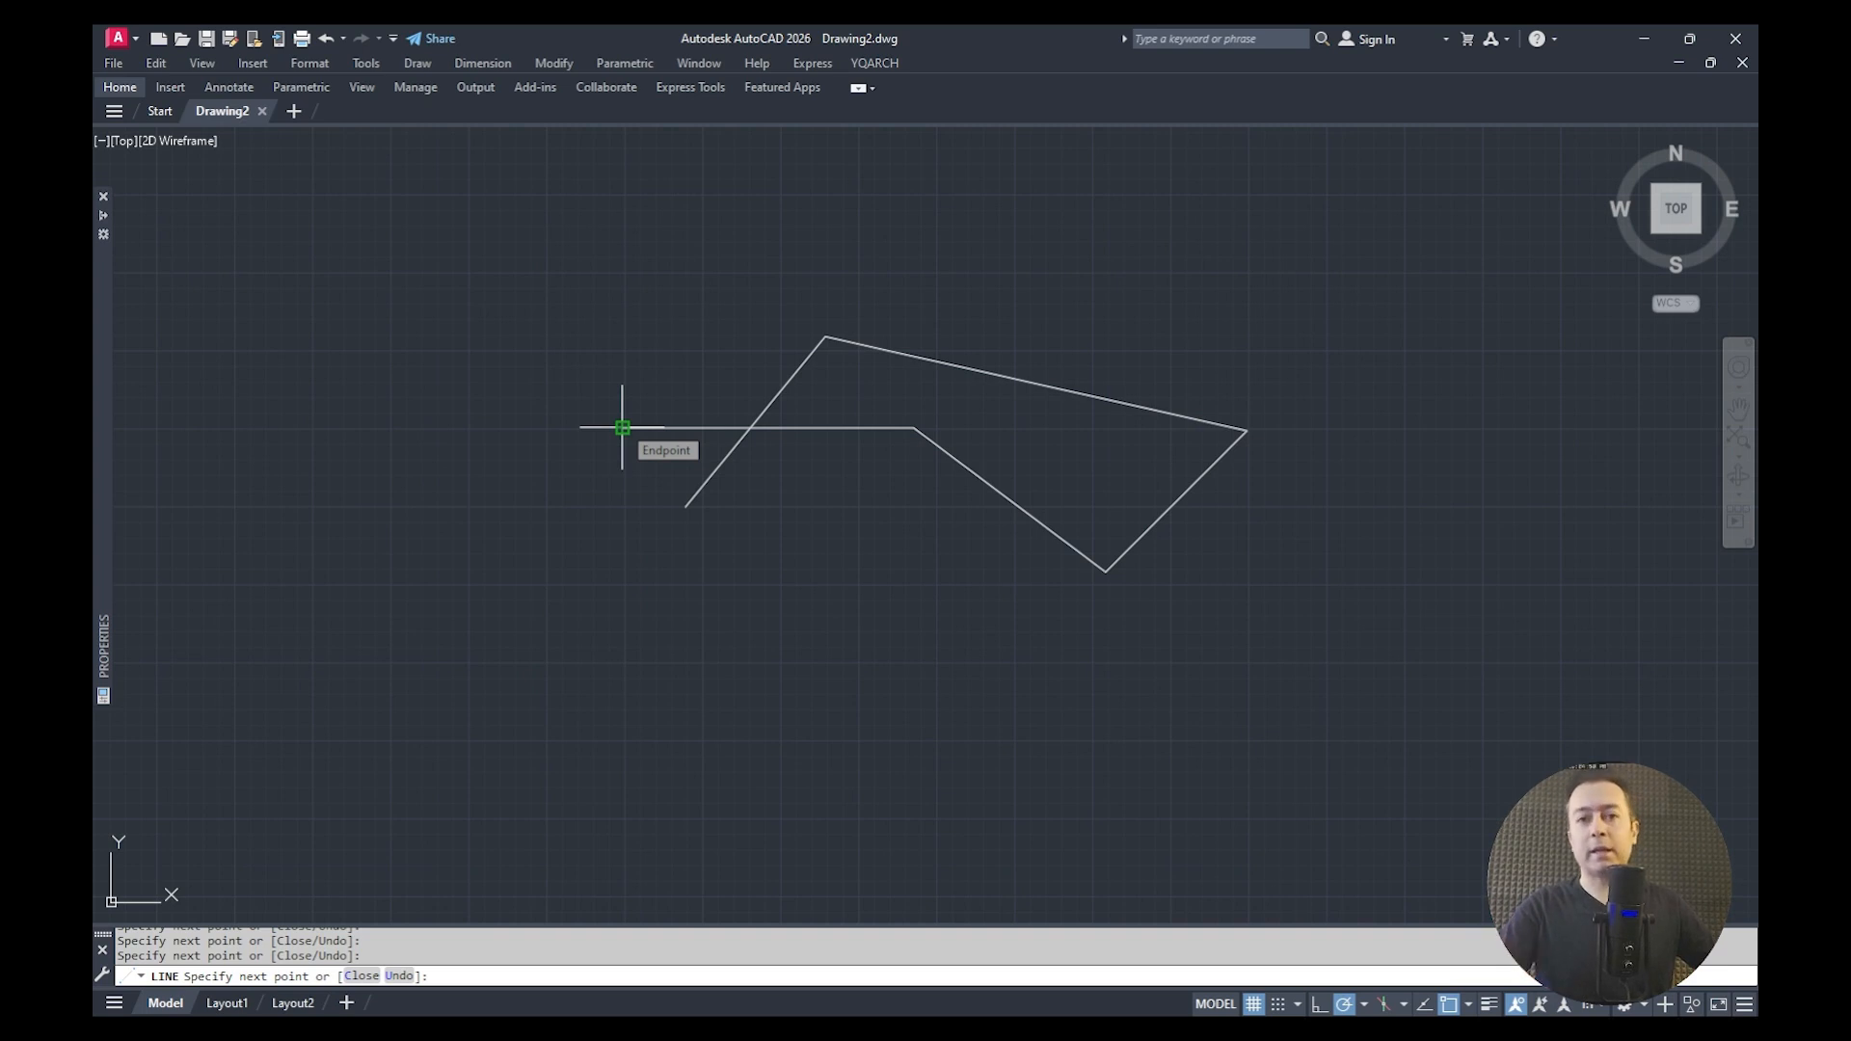
left_click(621, 427)
key("Escape")
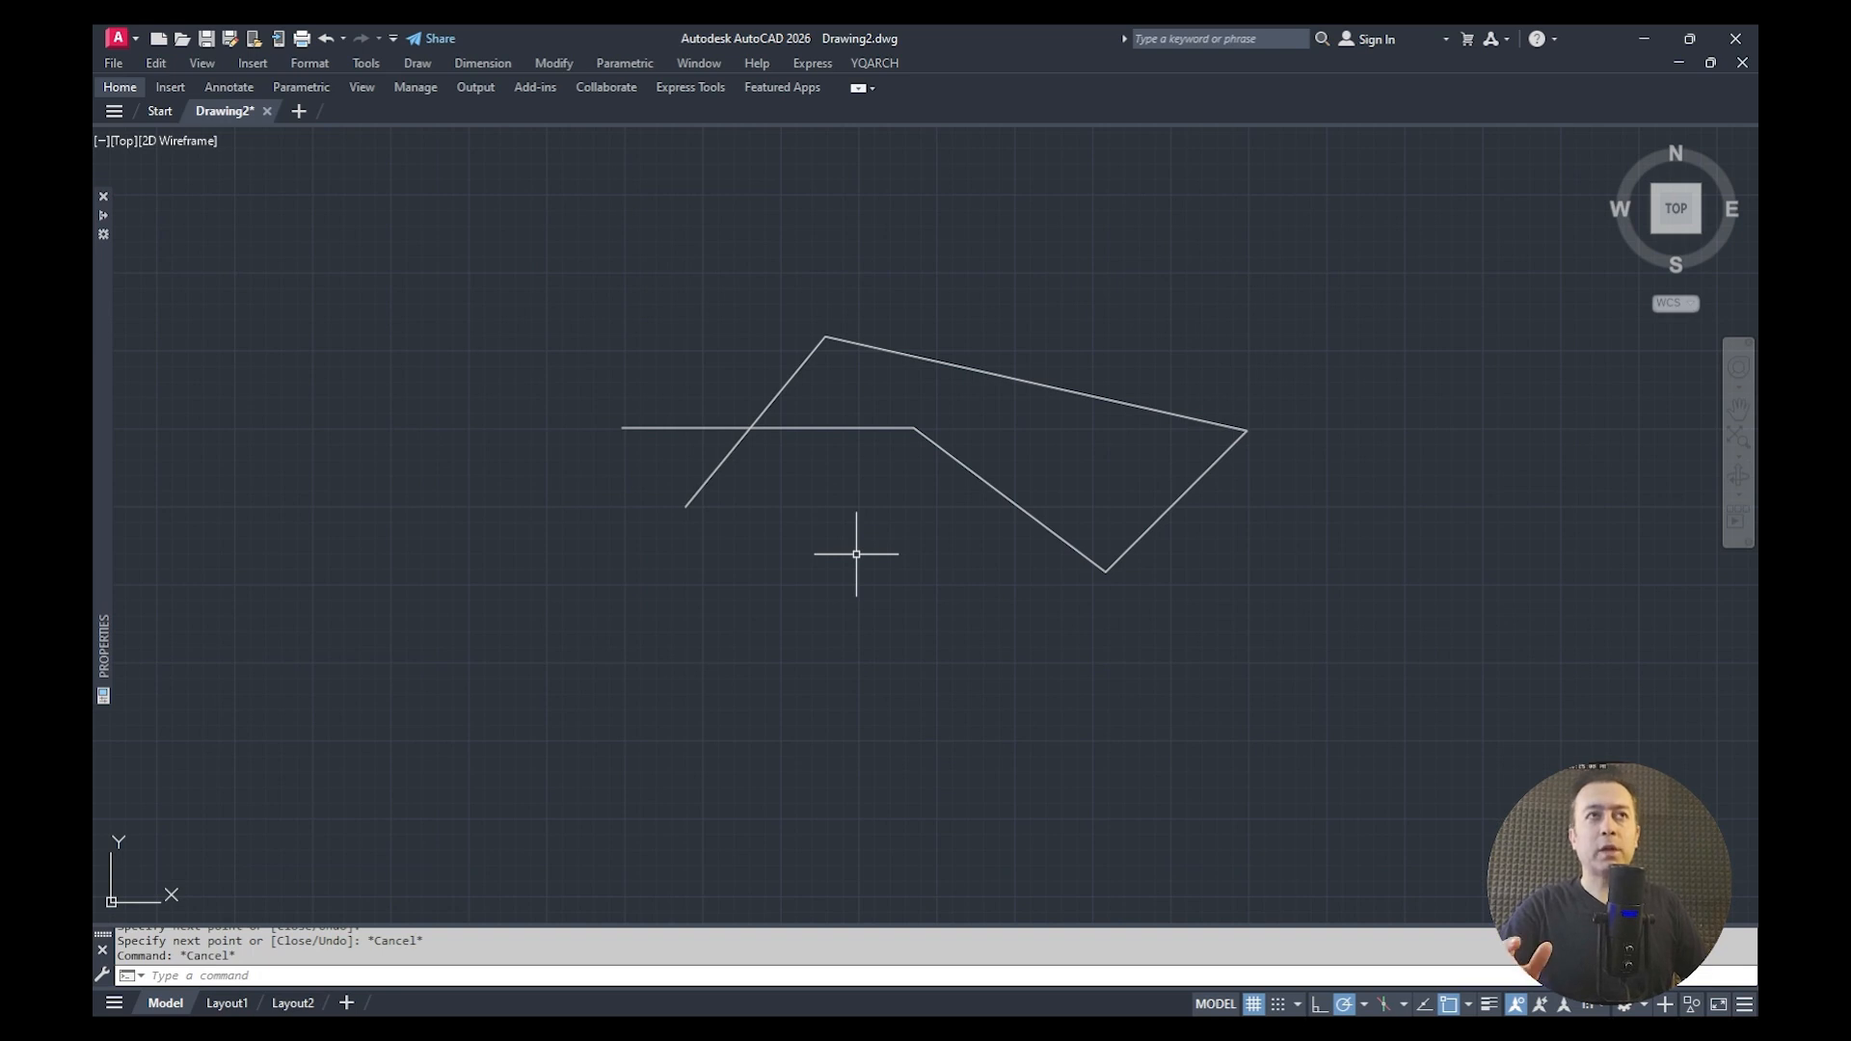
Erase the horizontal line and the sloping line attached to its end
type("e")
key("Return")
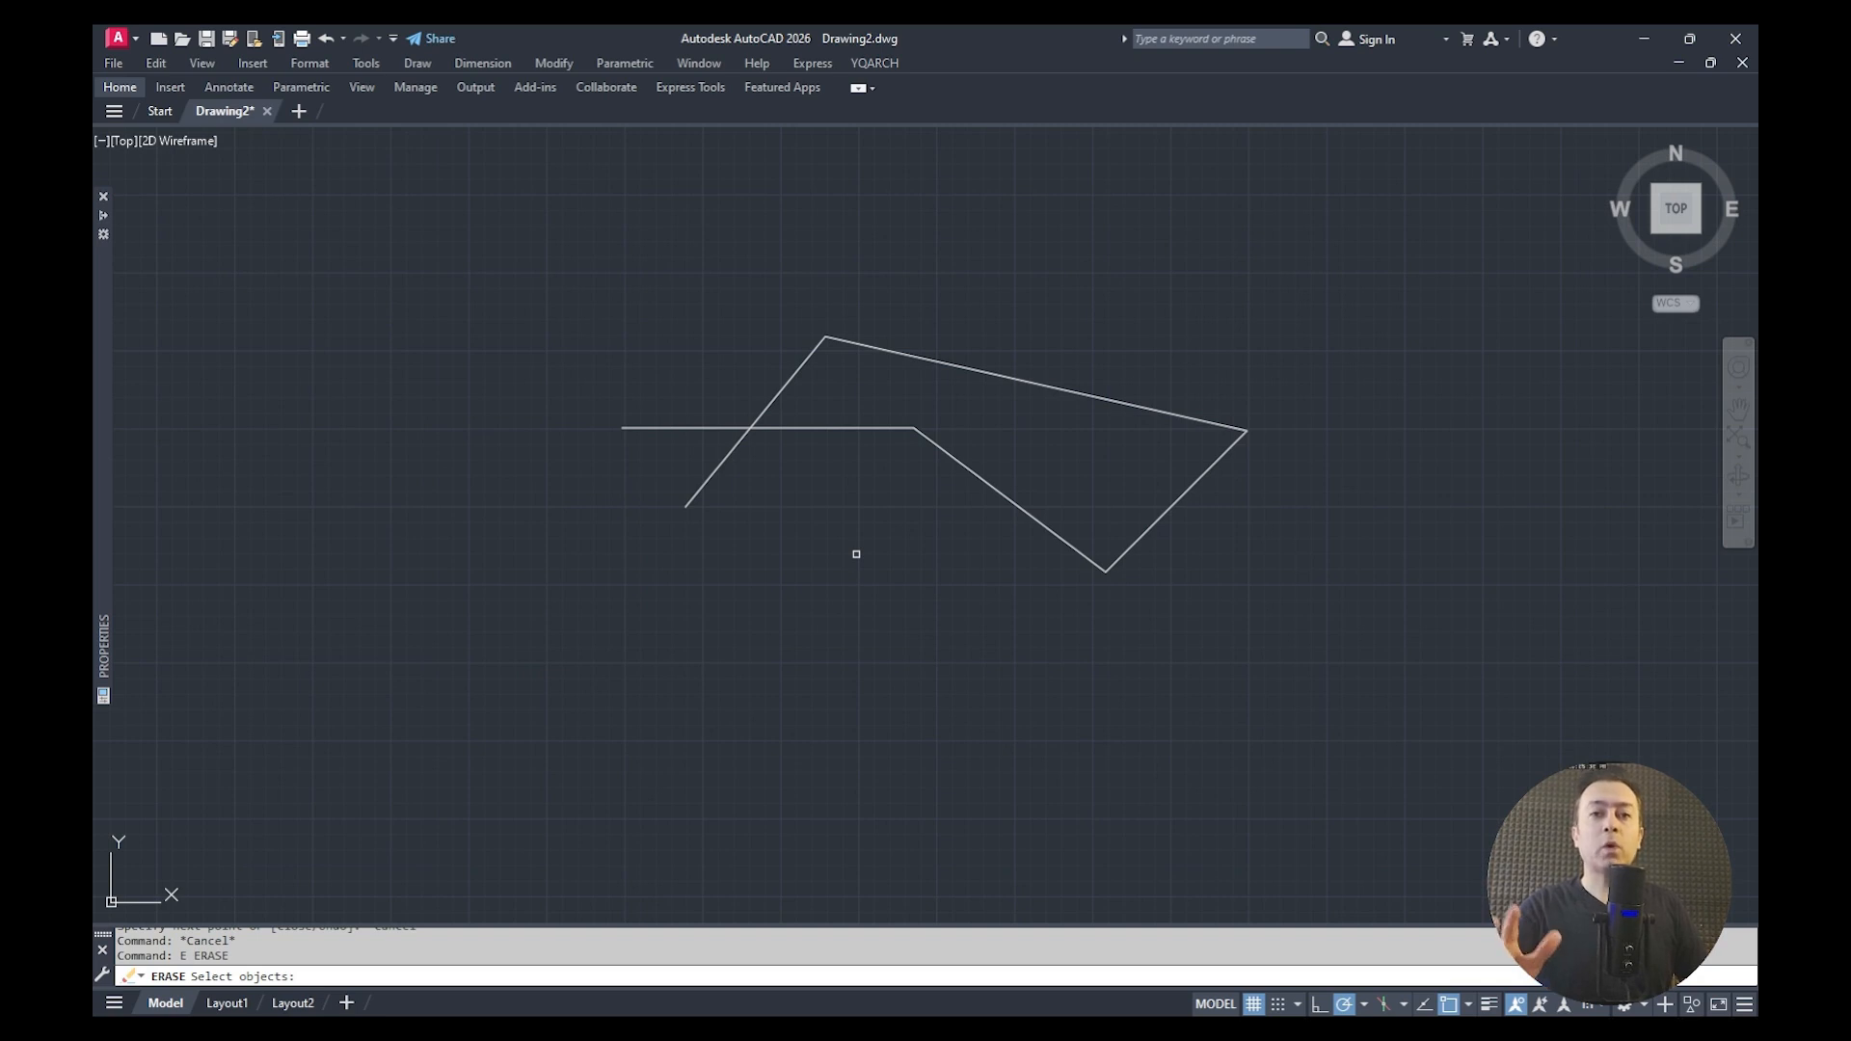
left_click(876, 427)
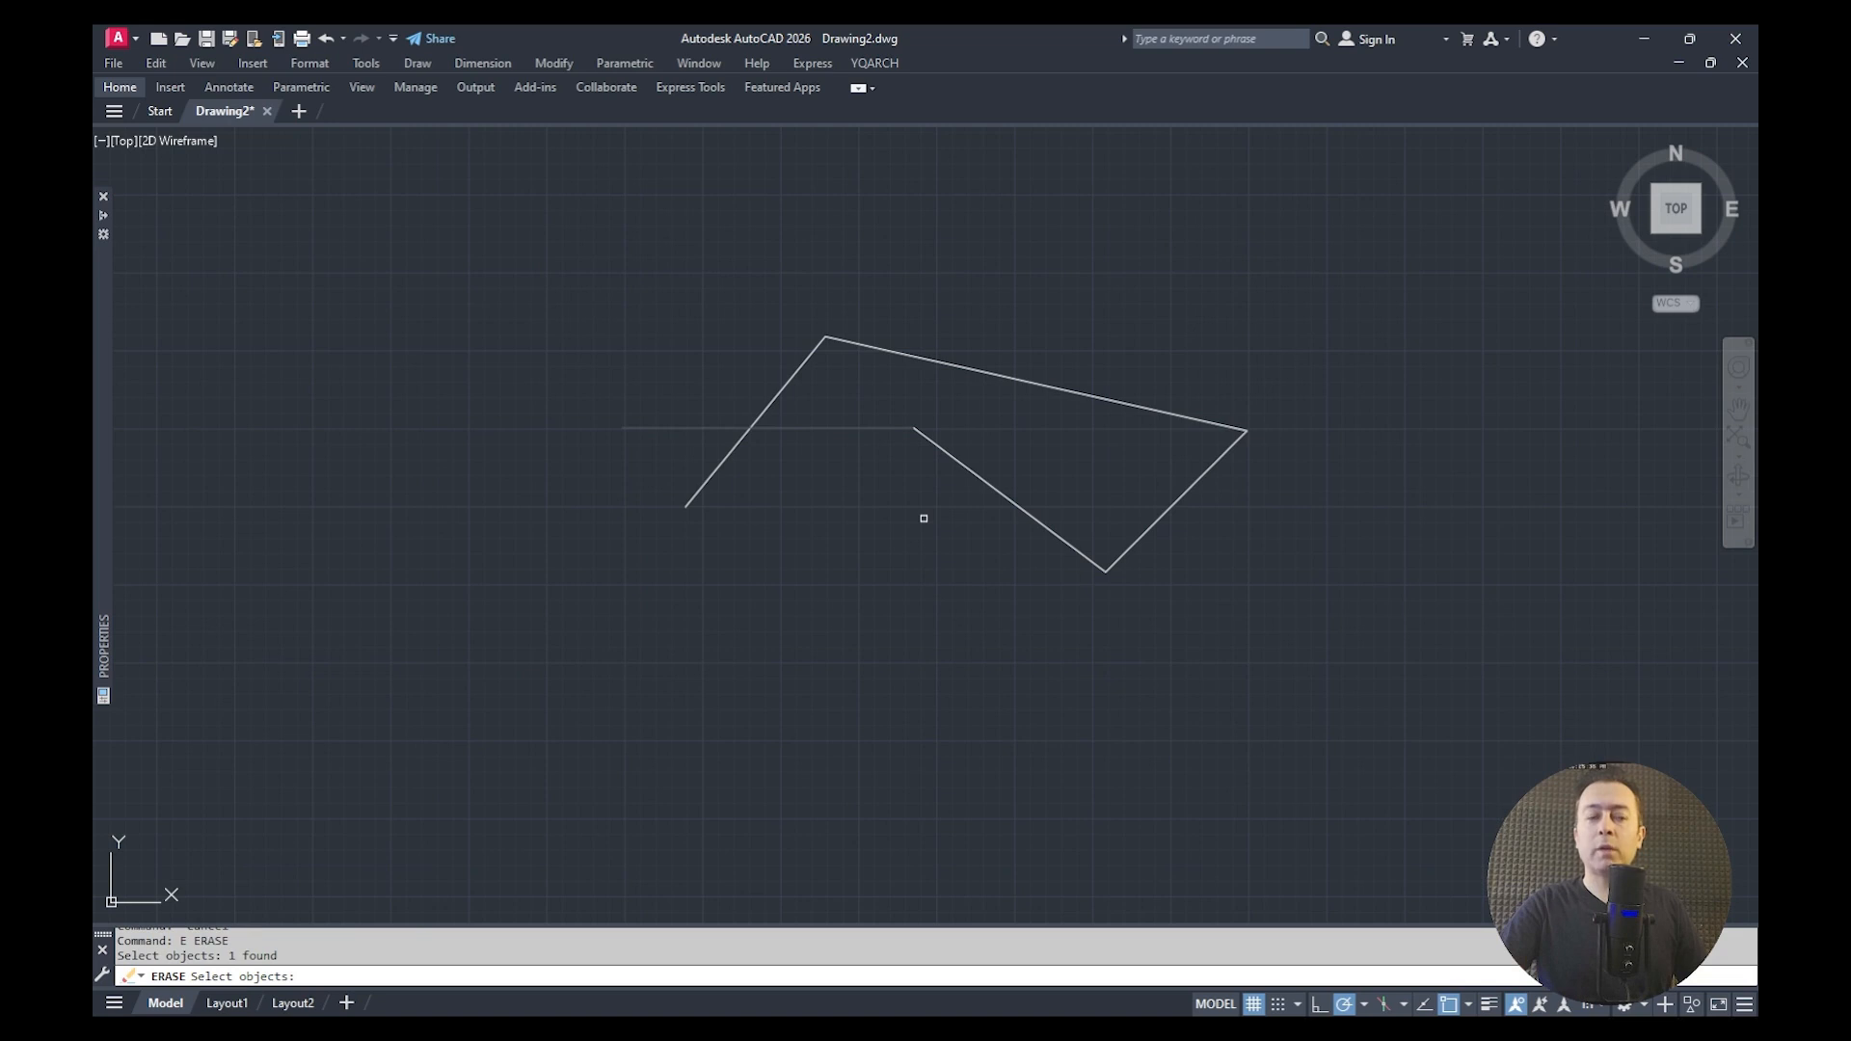
left_click(963, 465)
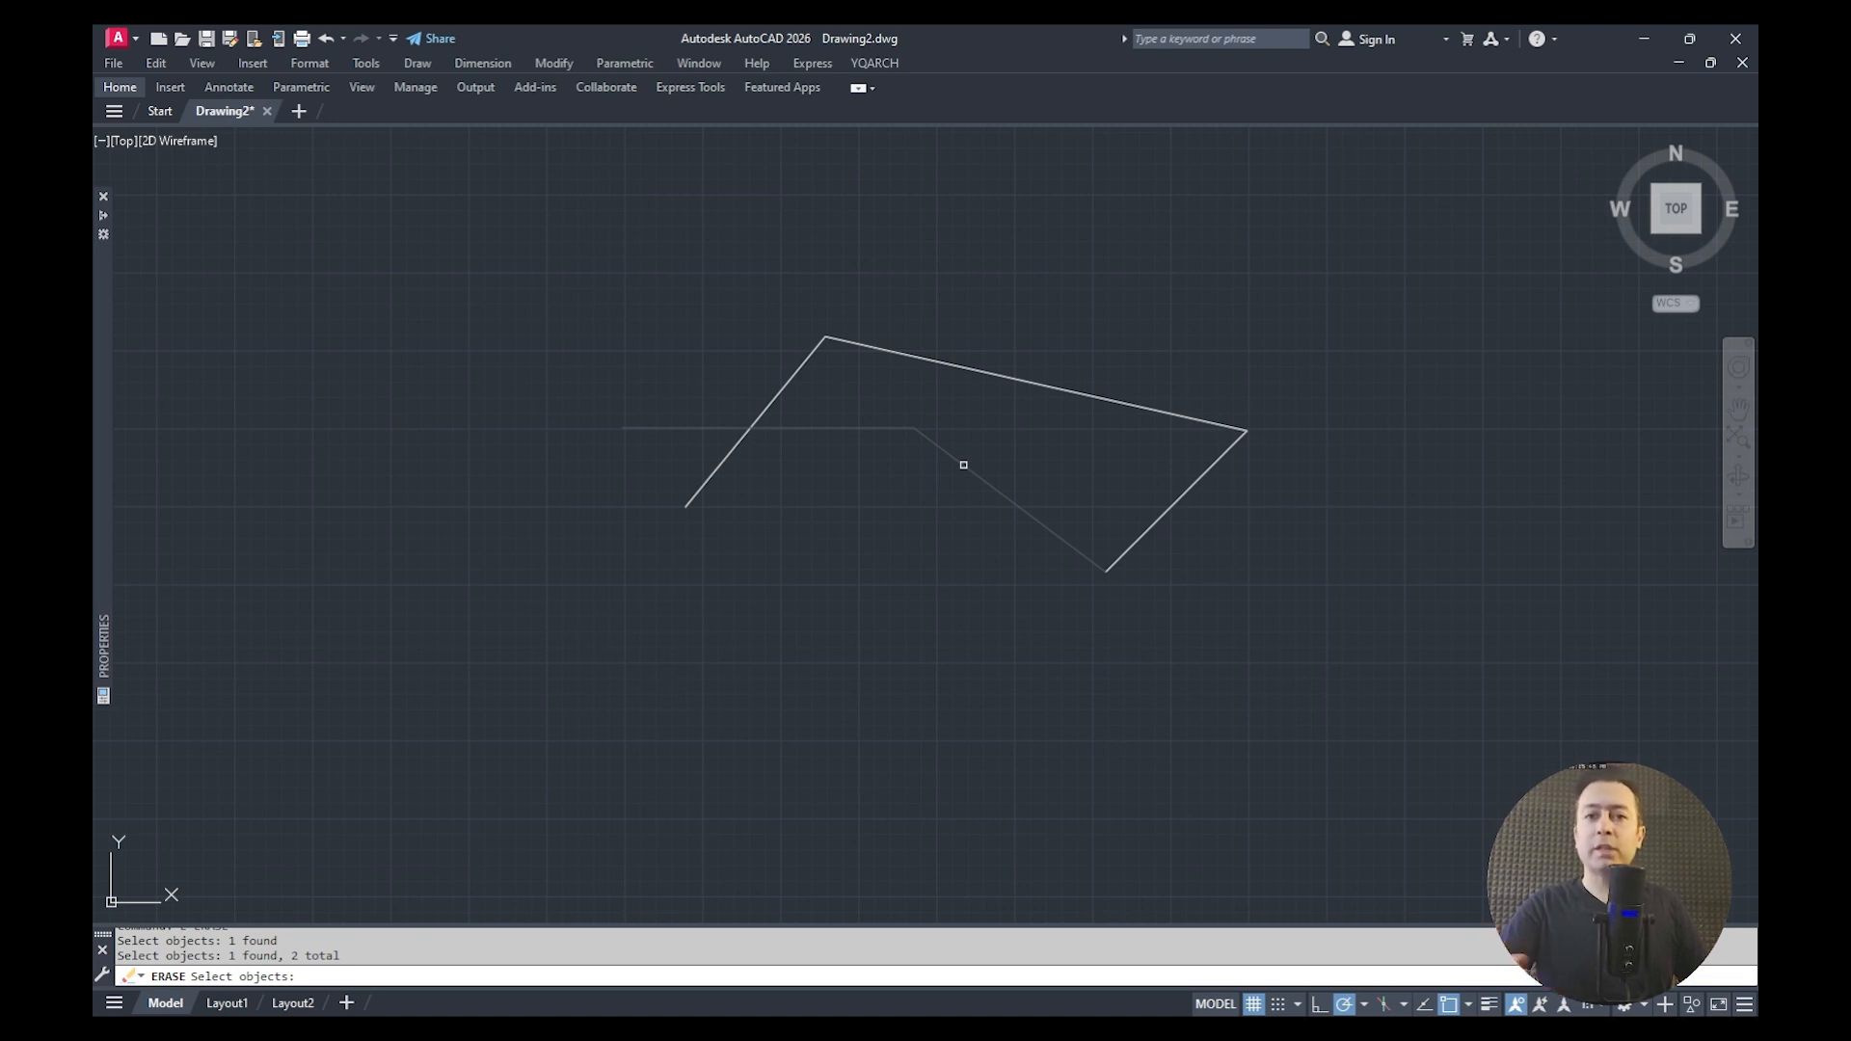
key("Return")
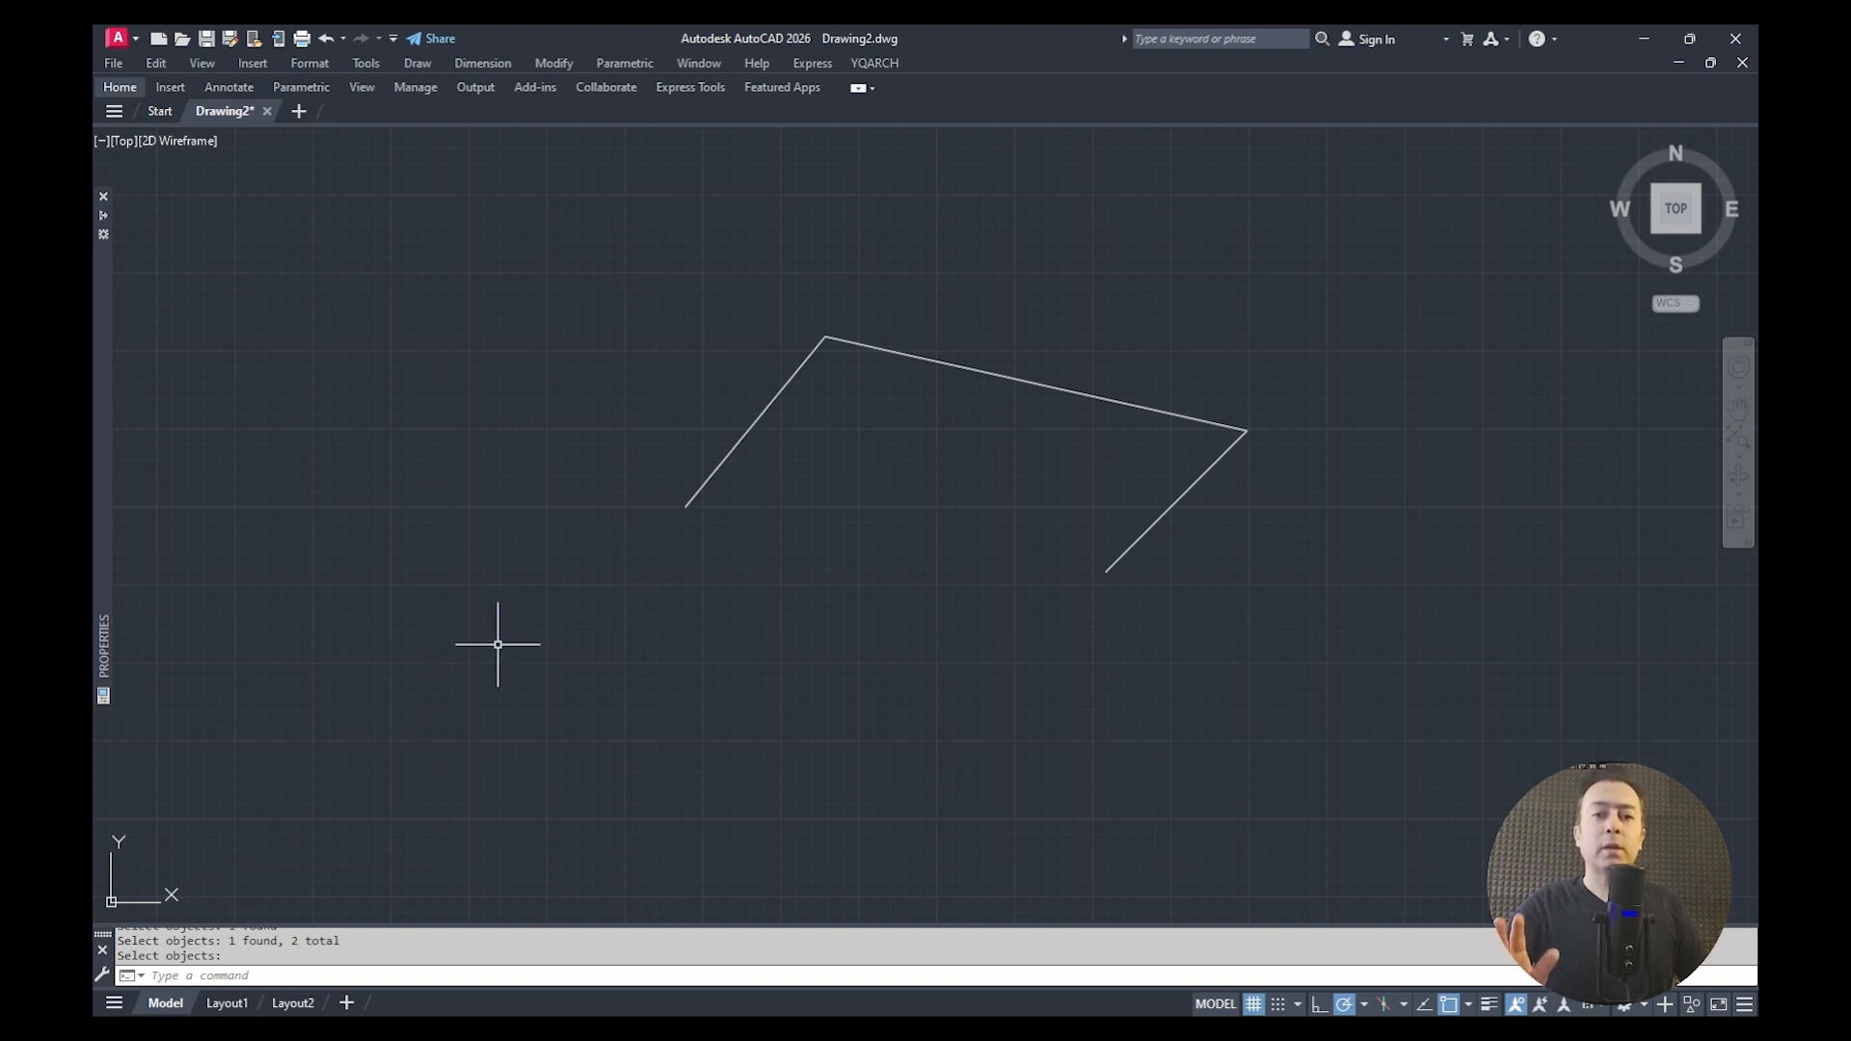
With the Line command, draw a chain of eight connected segments that starts beside the remaining lines and wraps around them
type("L")
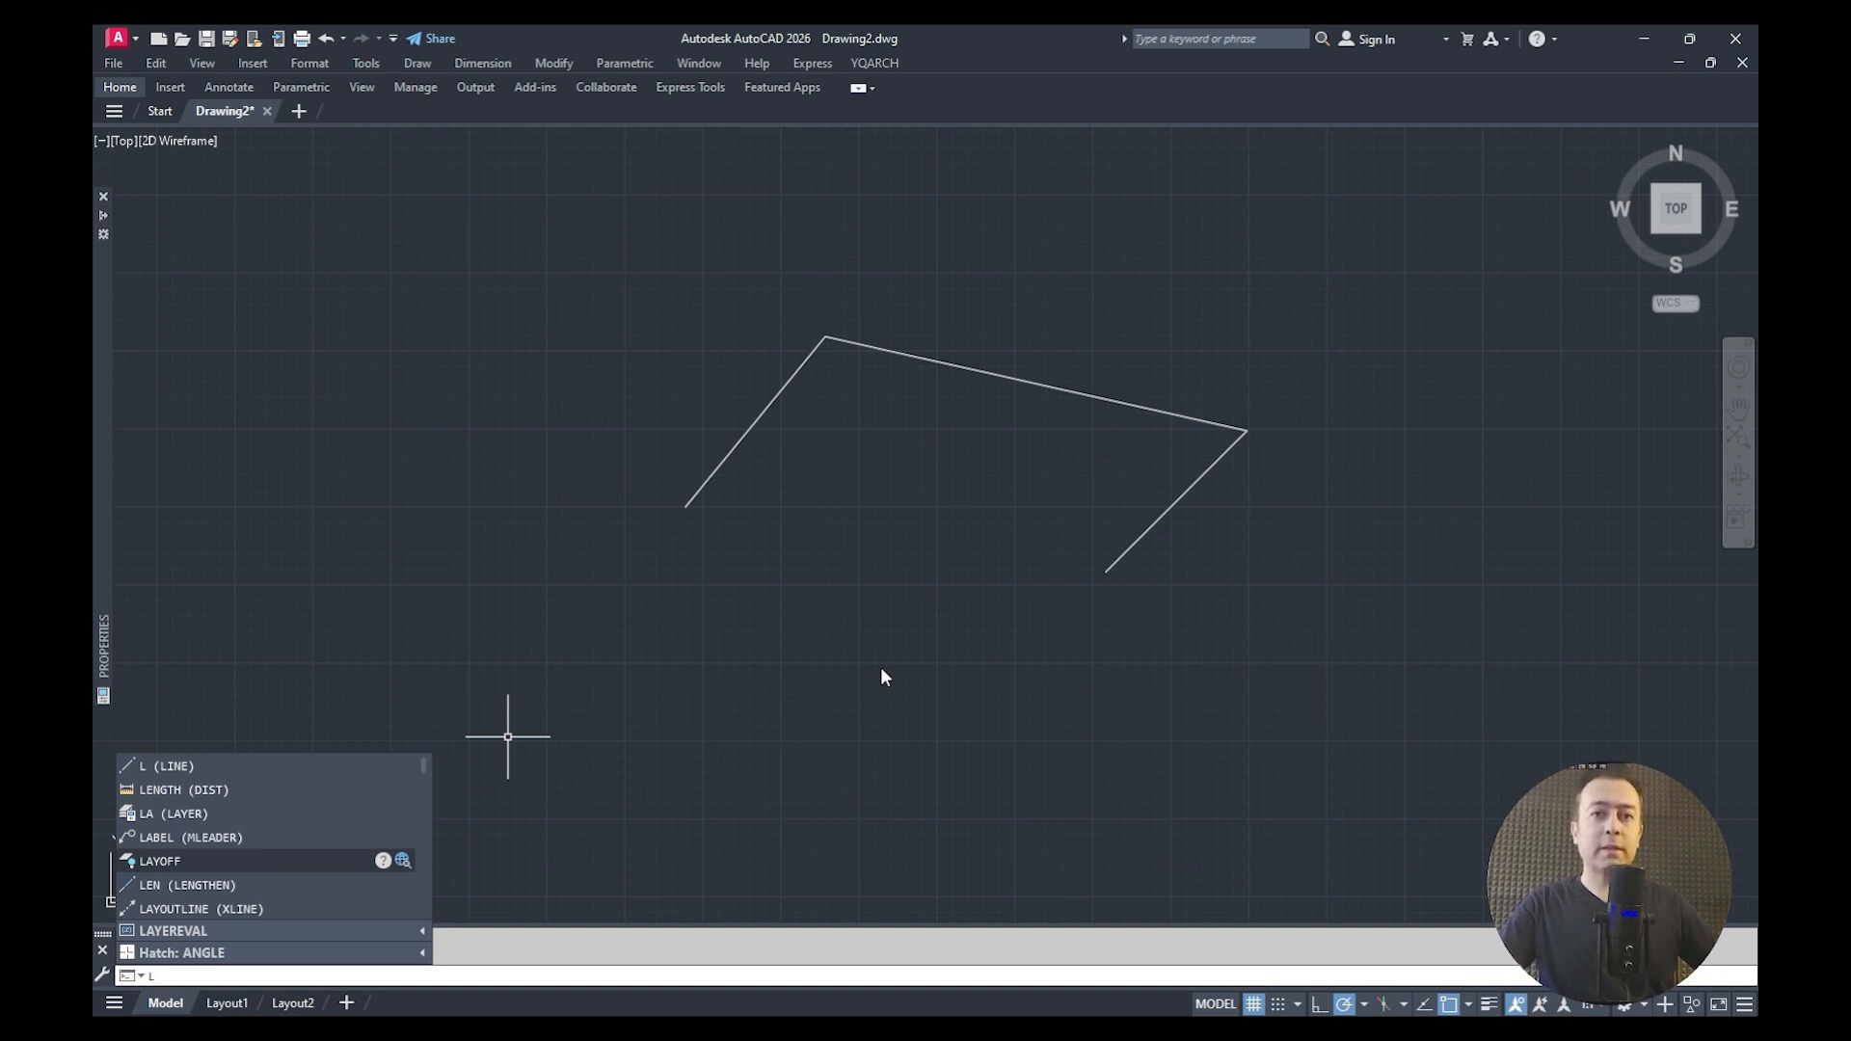
key("BackSpace")
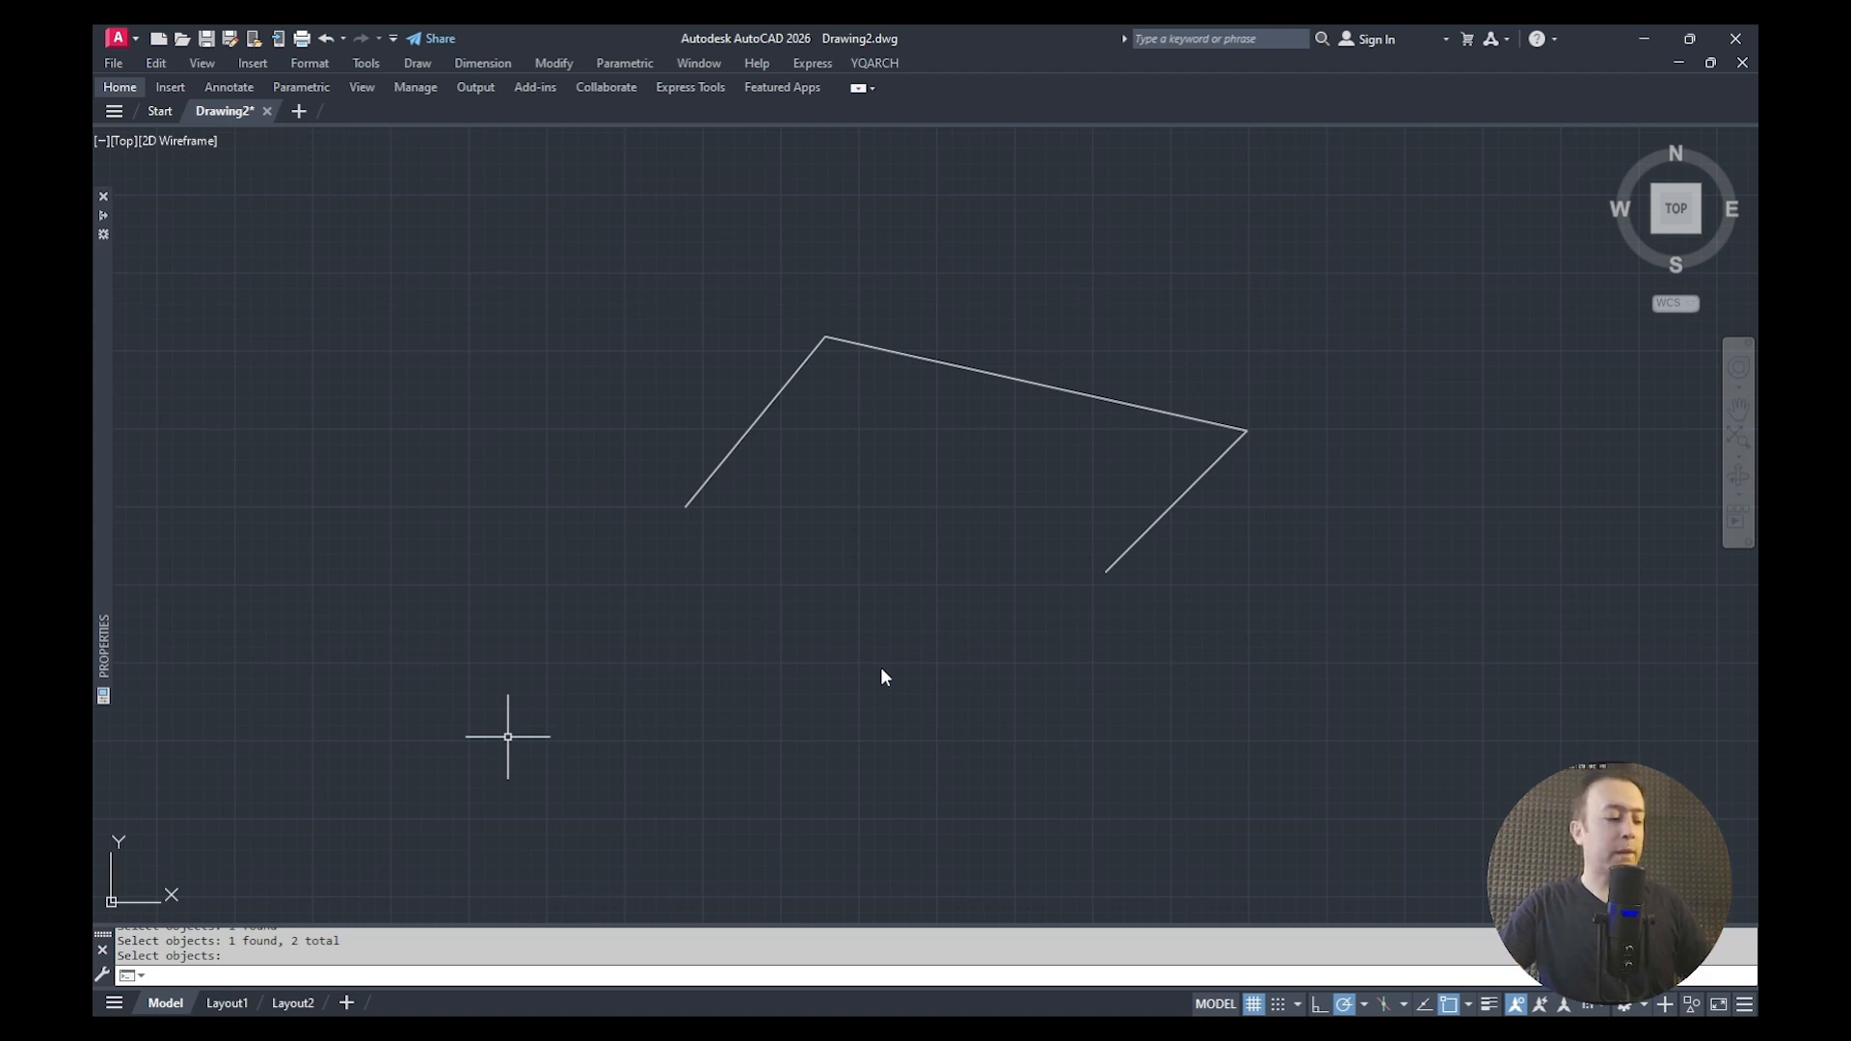
type("l")
key("Return")
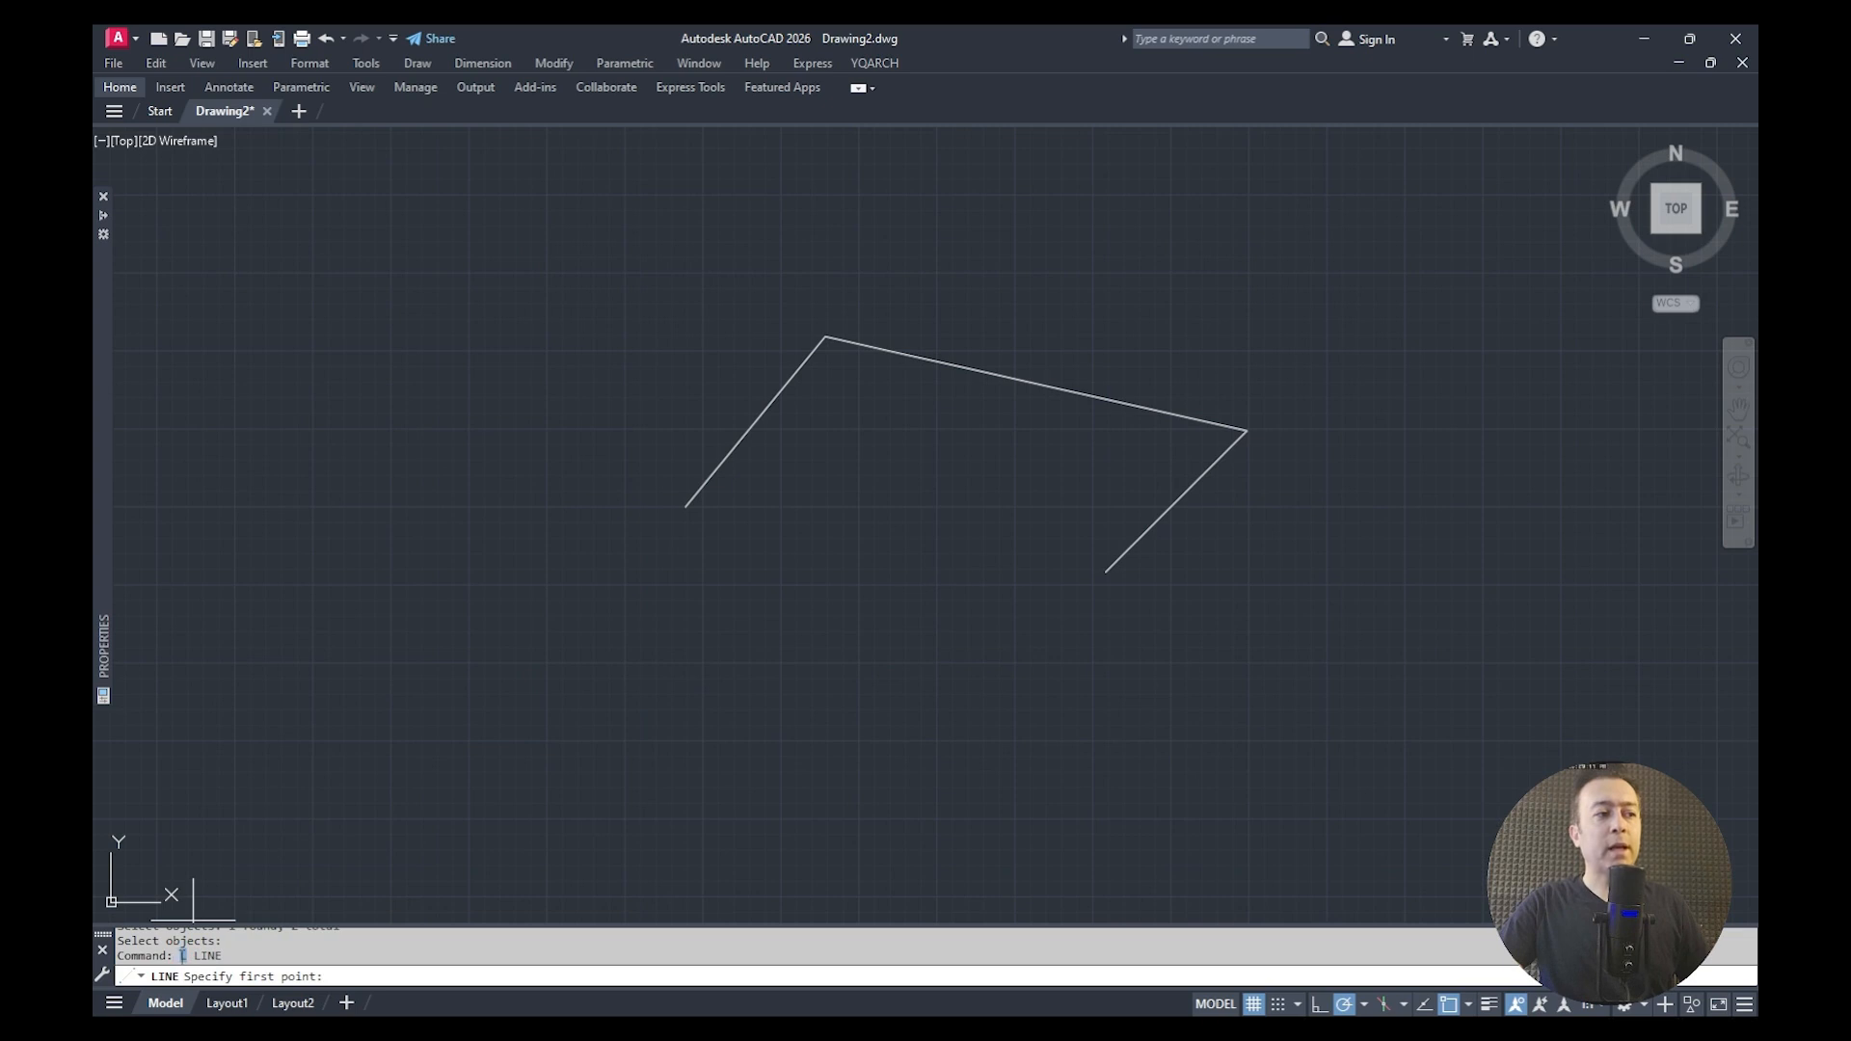
left_click_drag(222, 955, 196, 958)
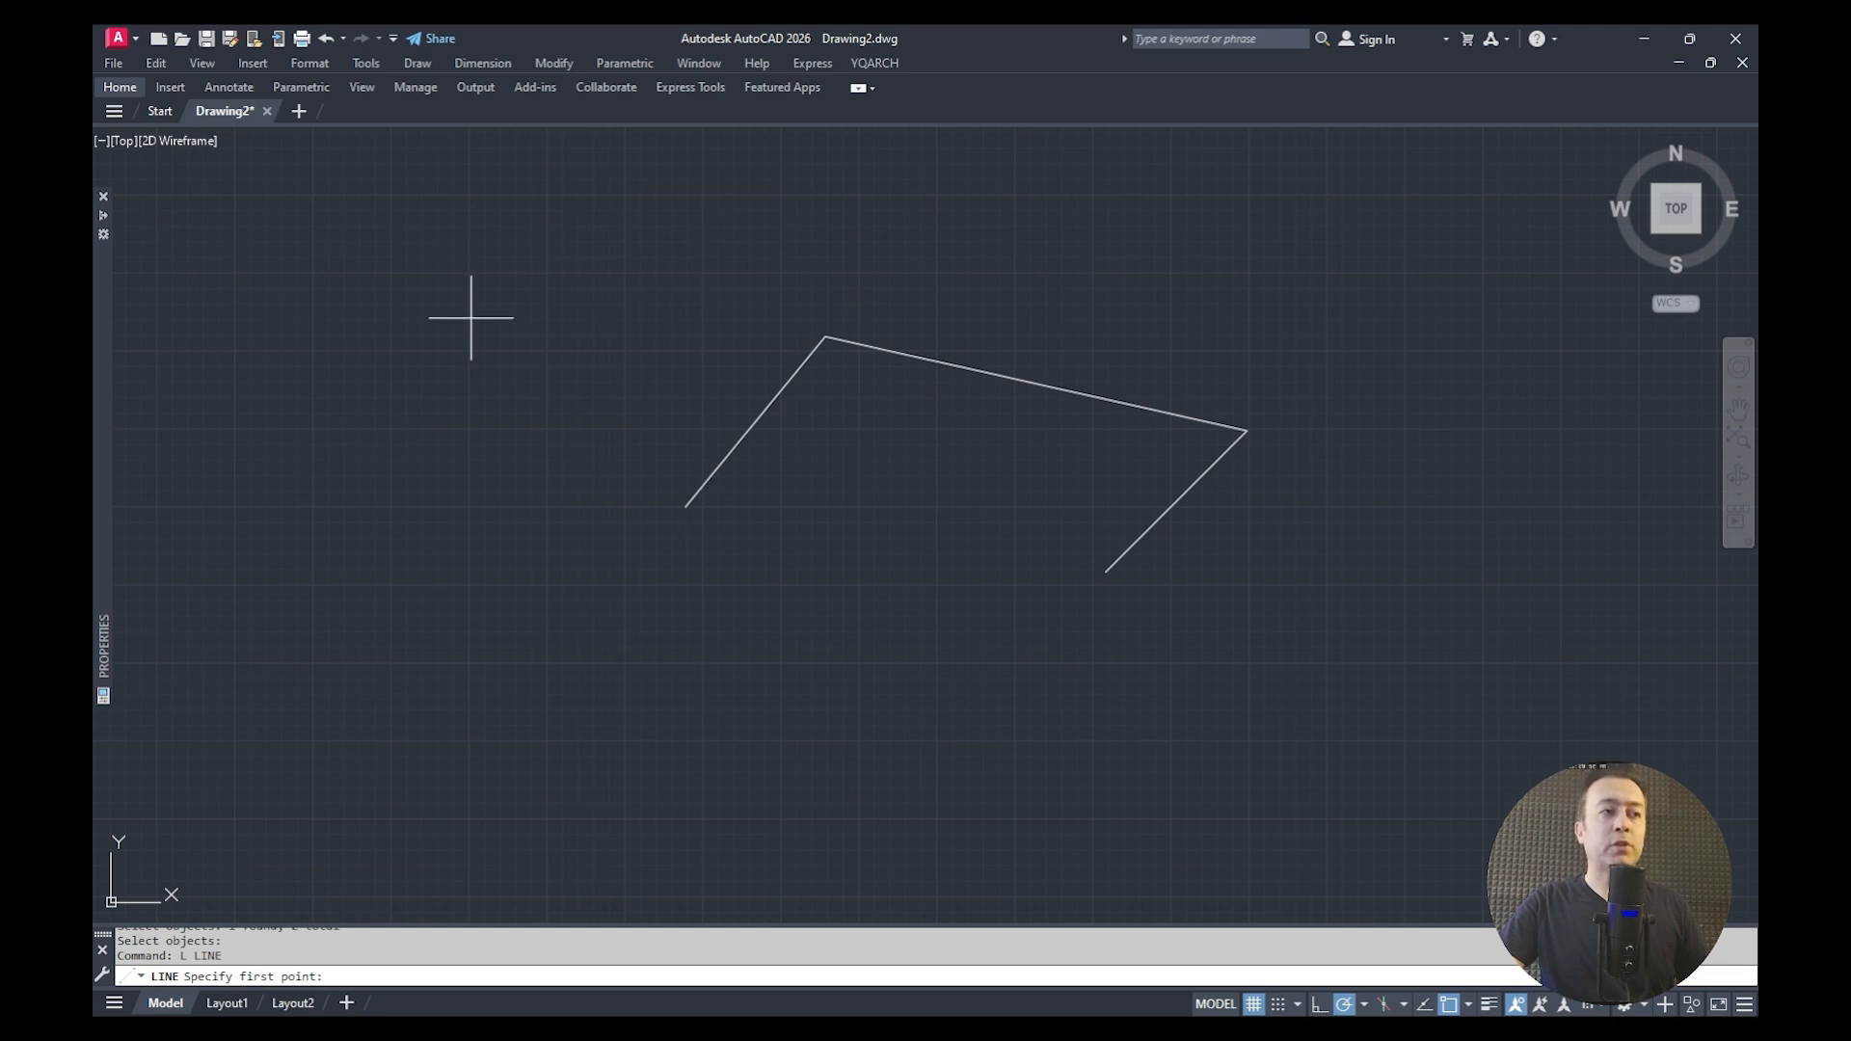
left_click(414, 456)
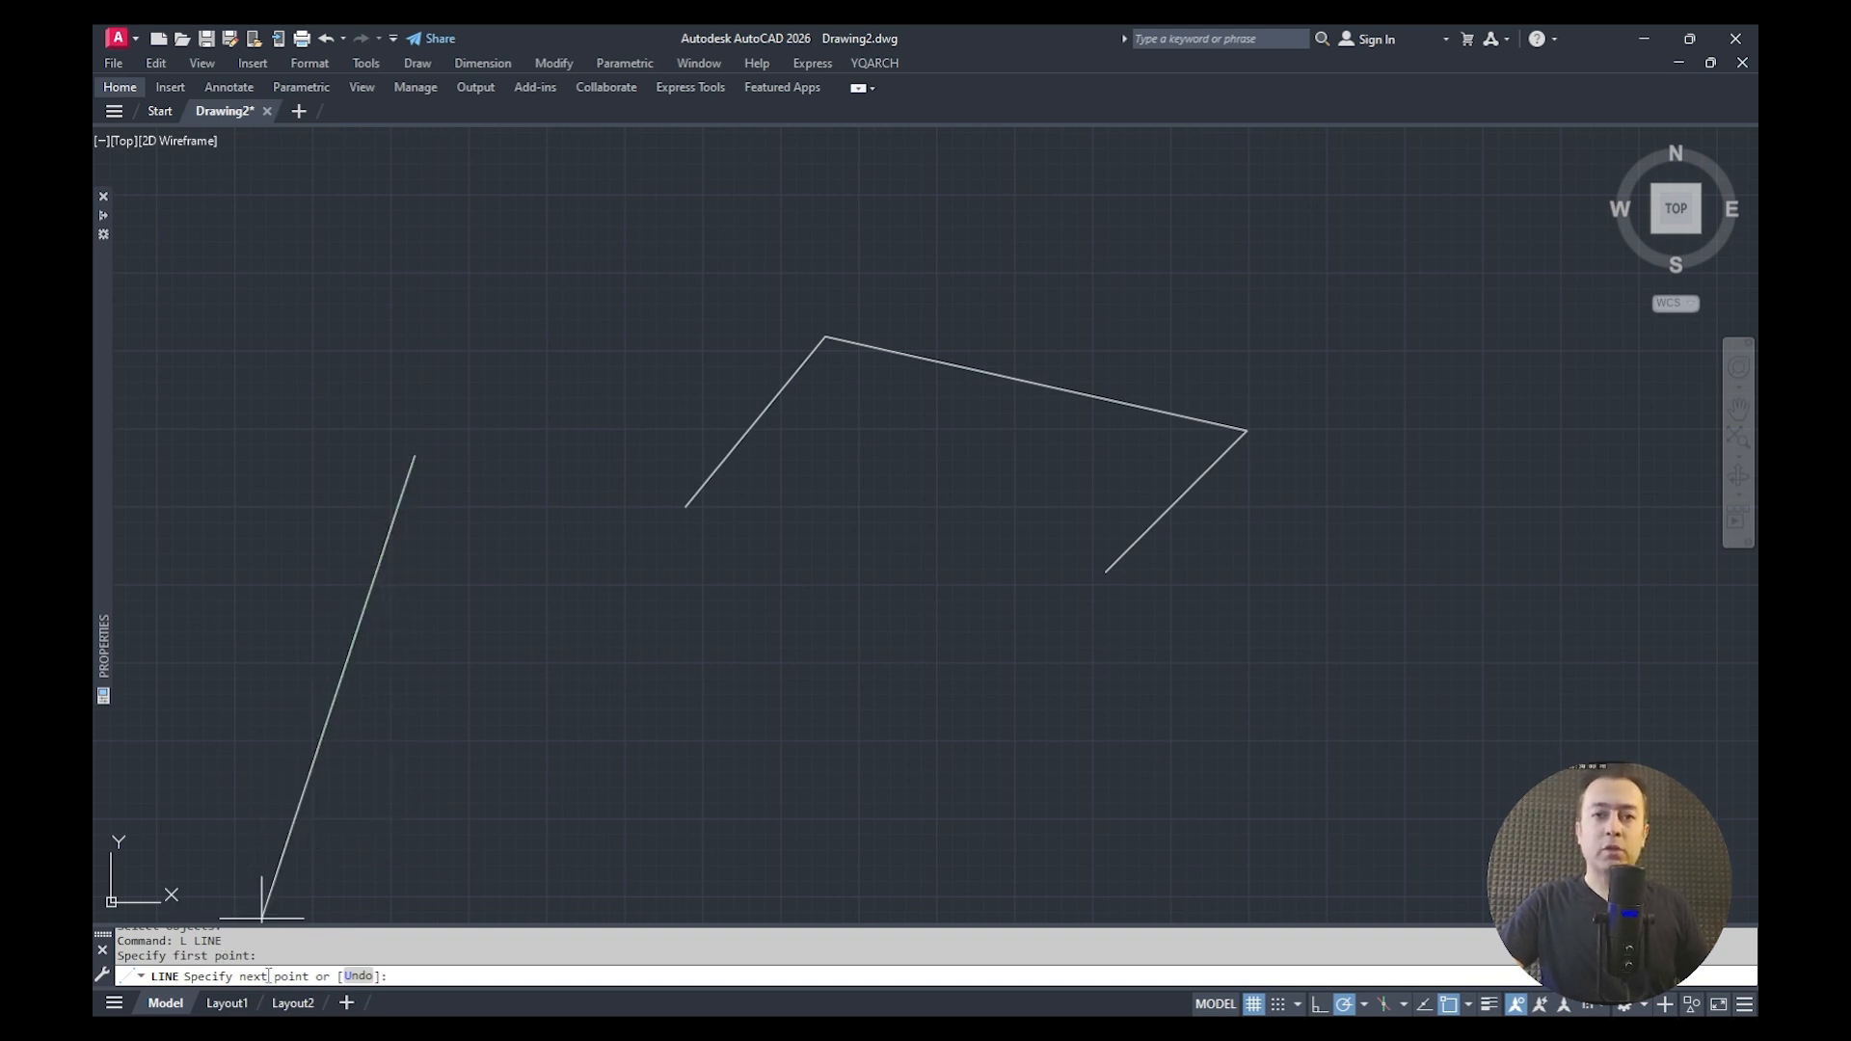
left_click(632, 705)
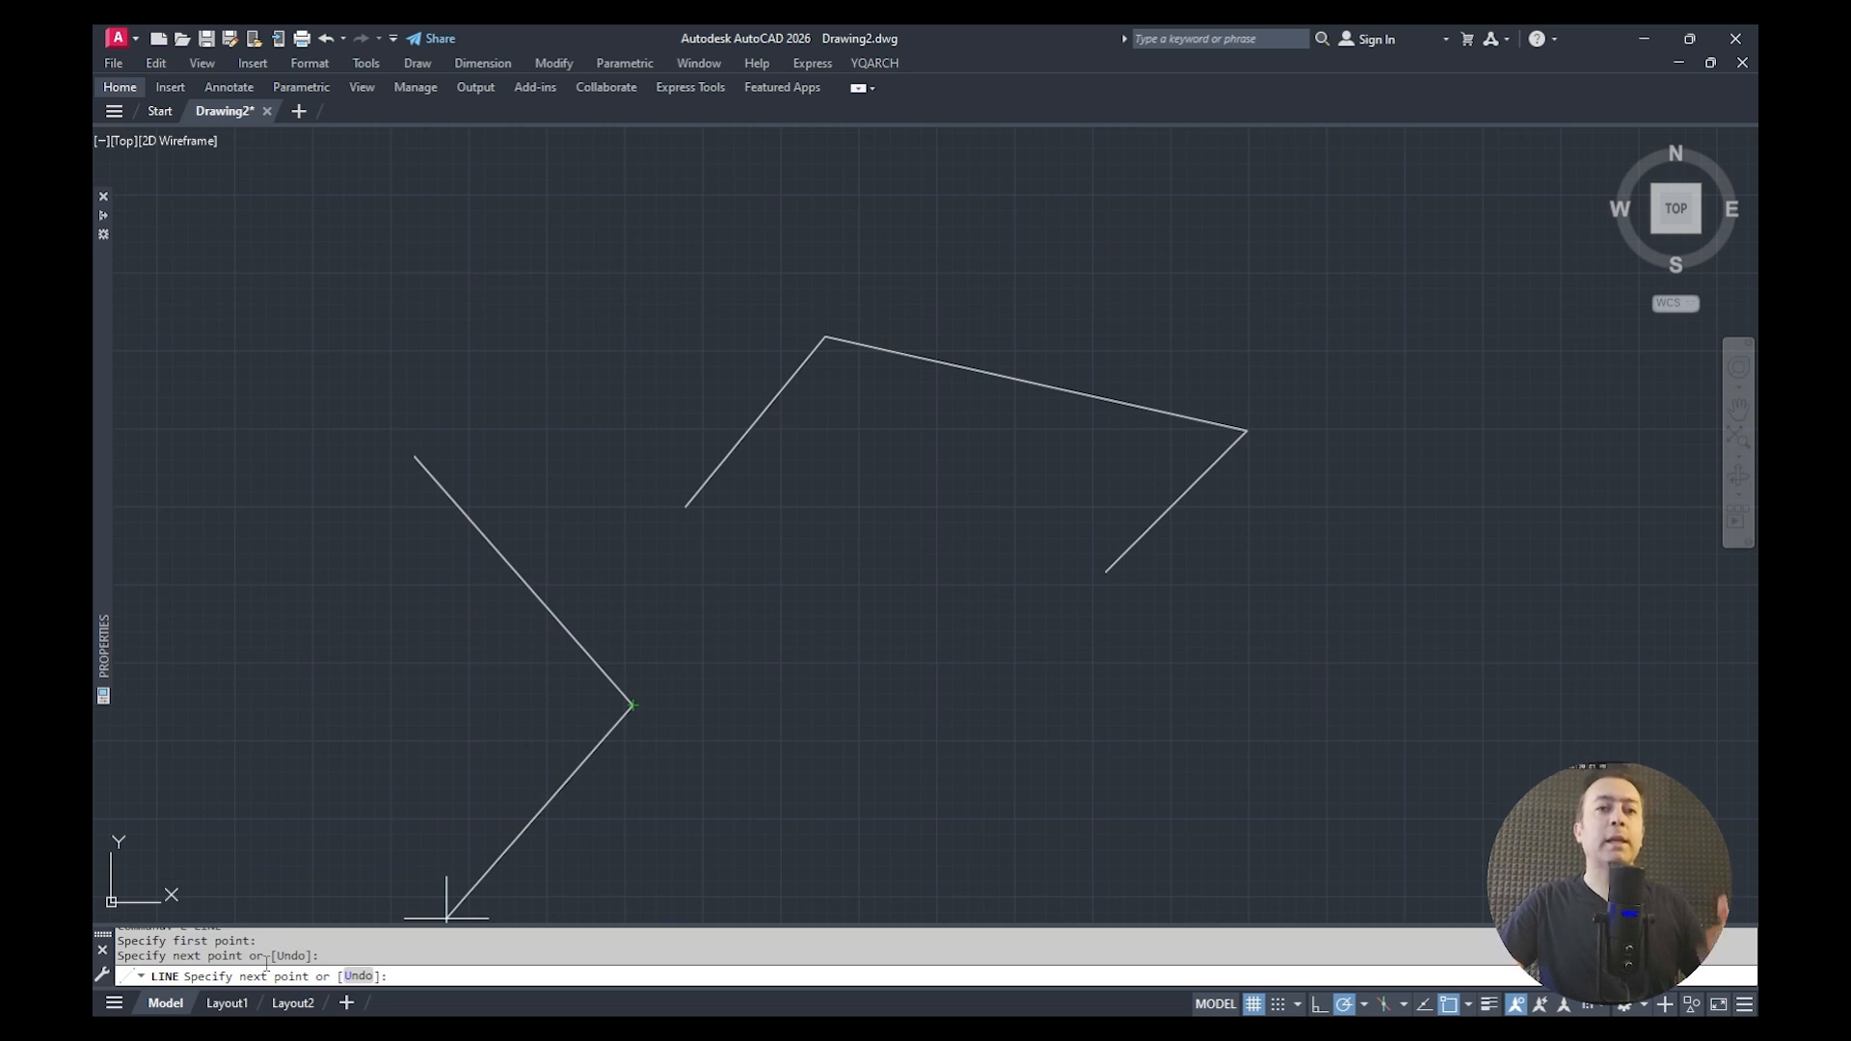
left_click(832, 590)
left_click(653, 485)
left_click(695, 321)
left_click(932, 233)
left_click(1366, 406)
left_click(1194, 580)
left_click(1042, 446)
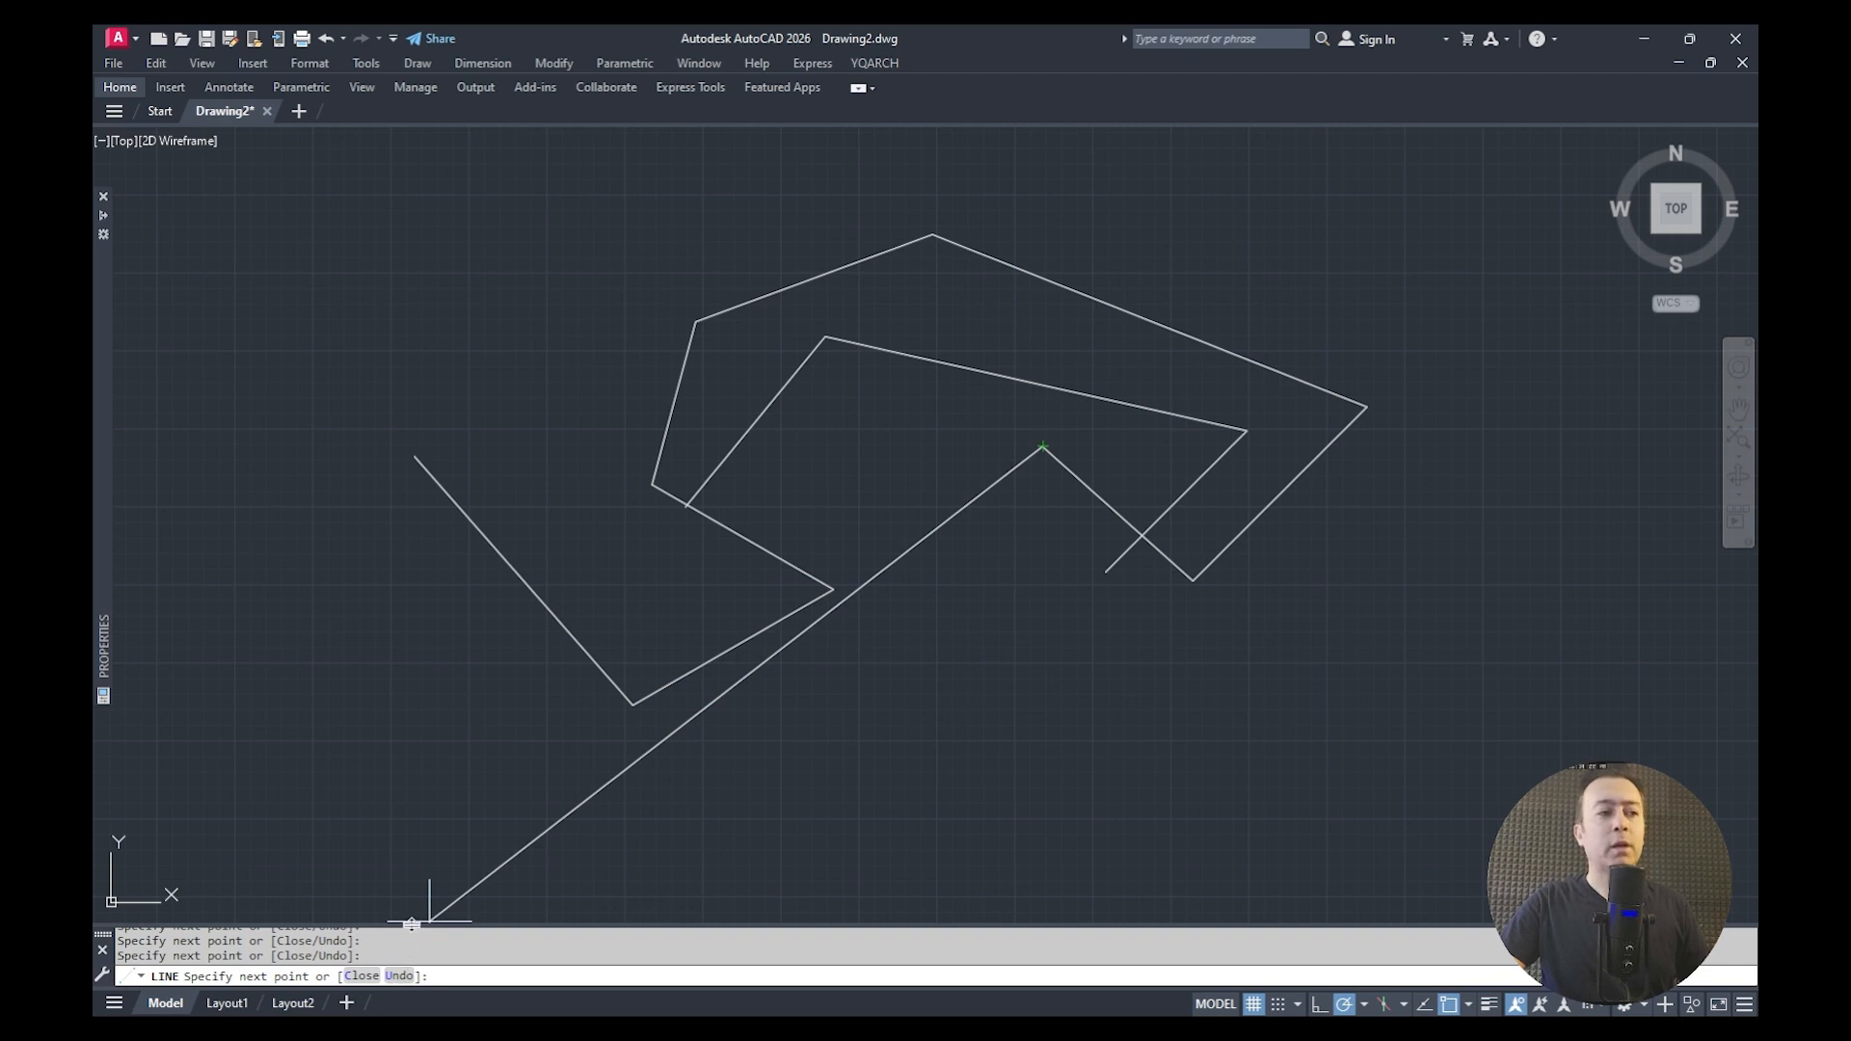
Undo the last four segments within the Line command and close the remaining chain into a five-sided outline
left_click(398, 982)
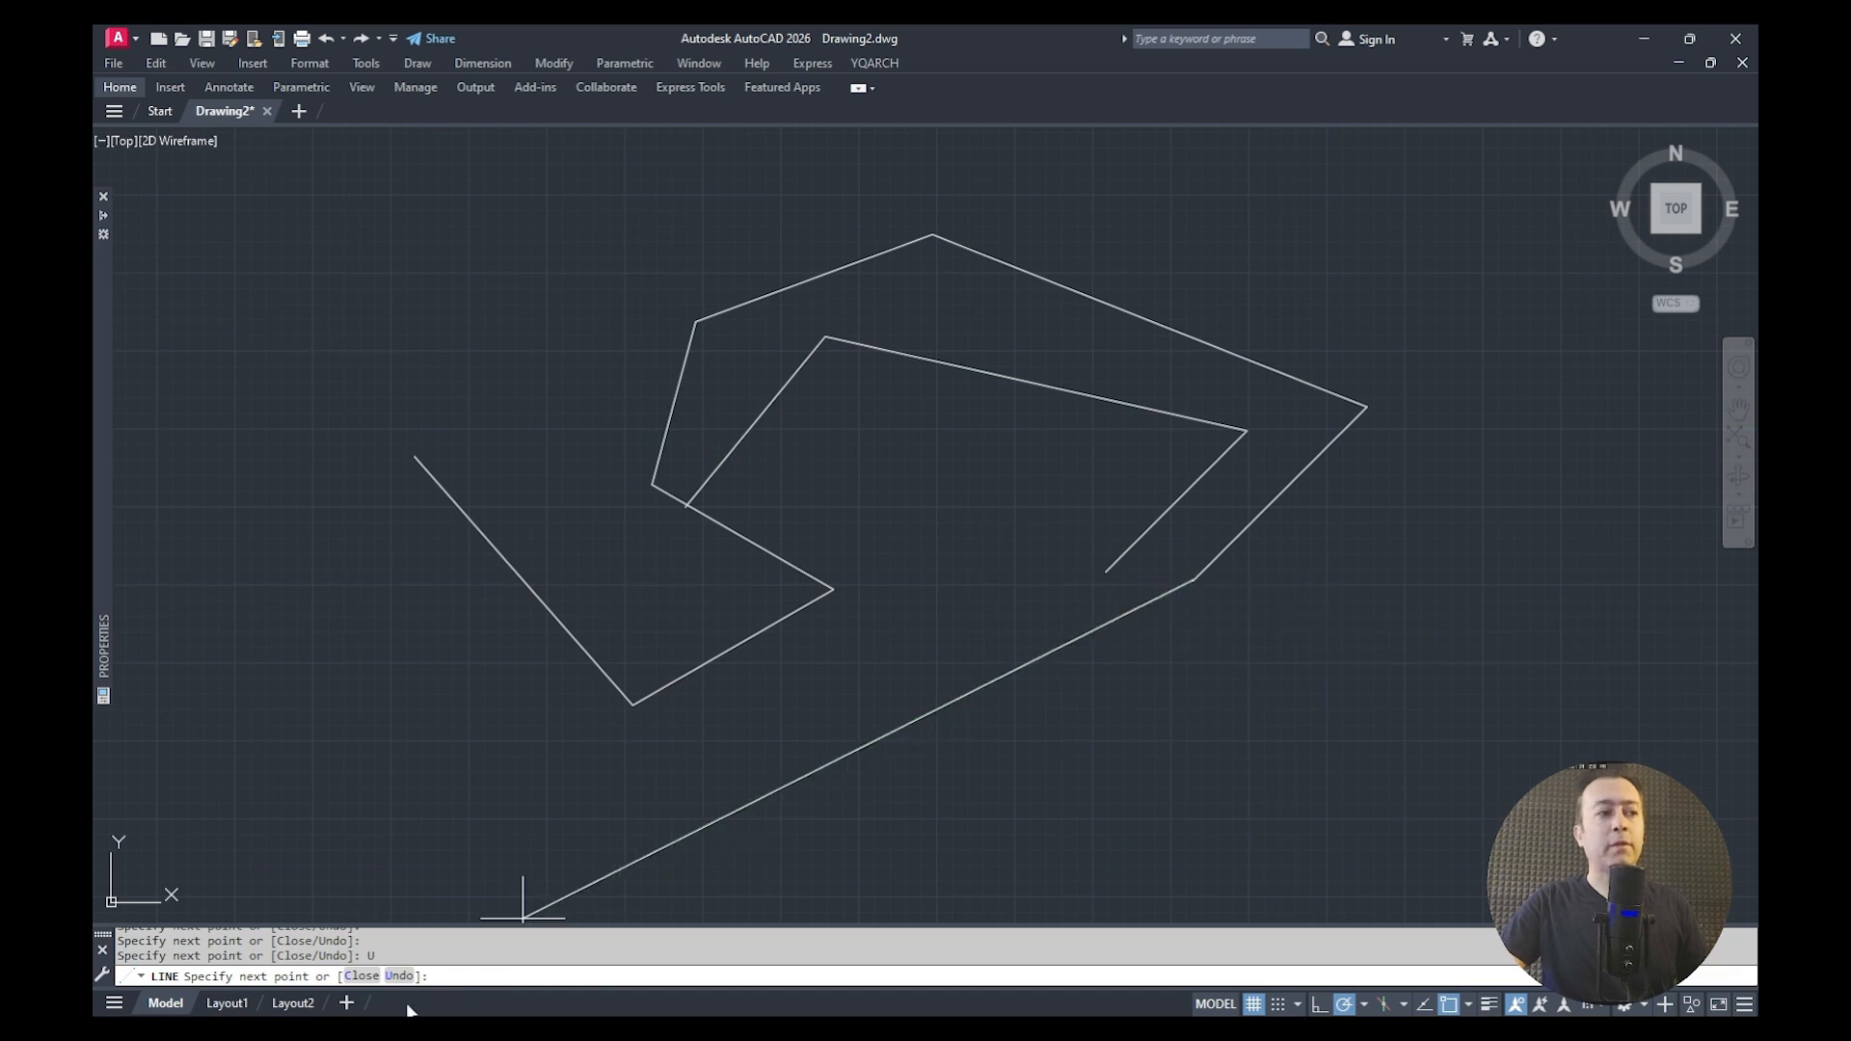
left_click(400, 978)
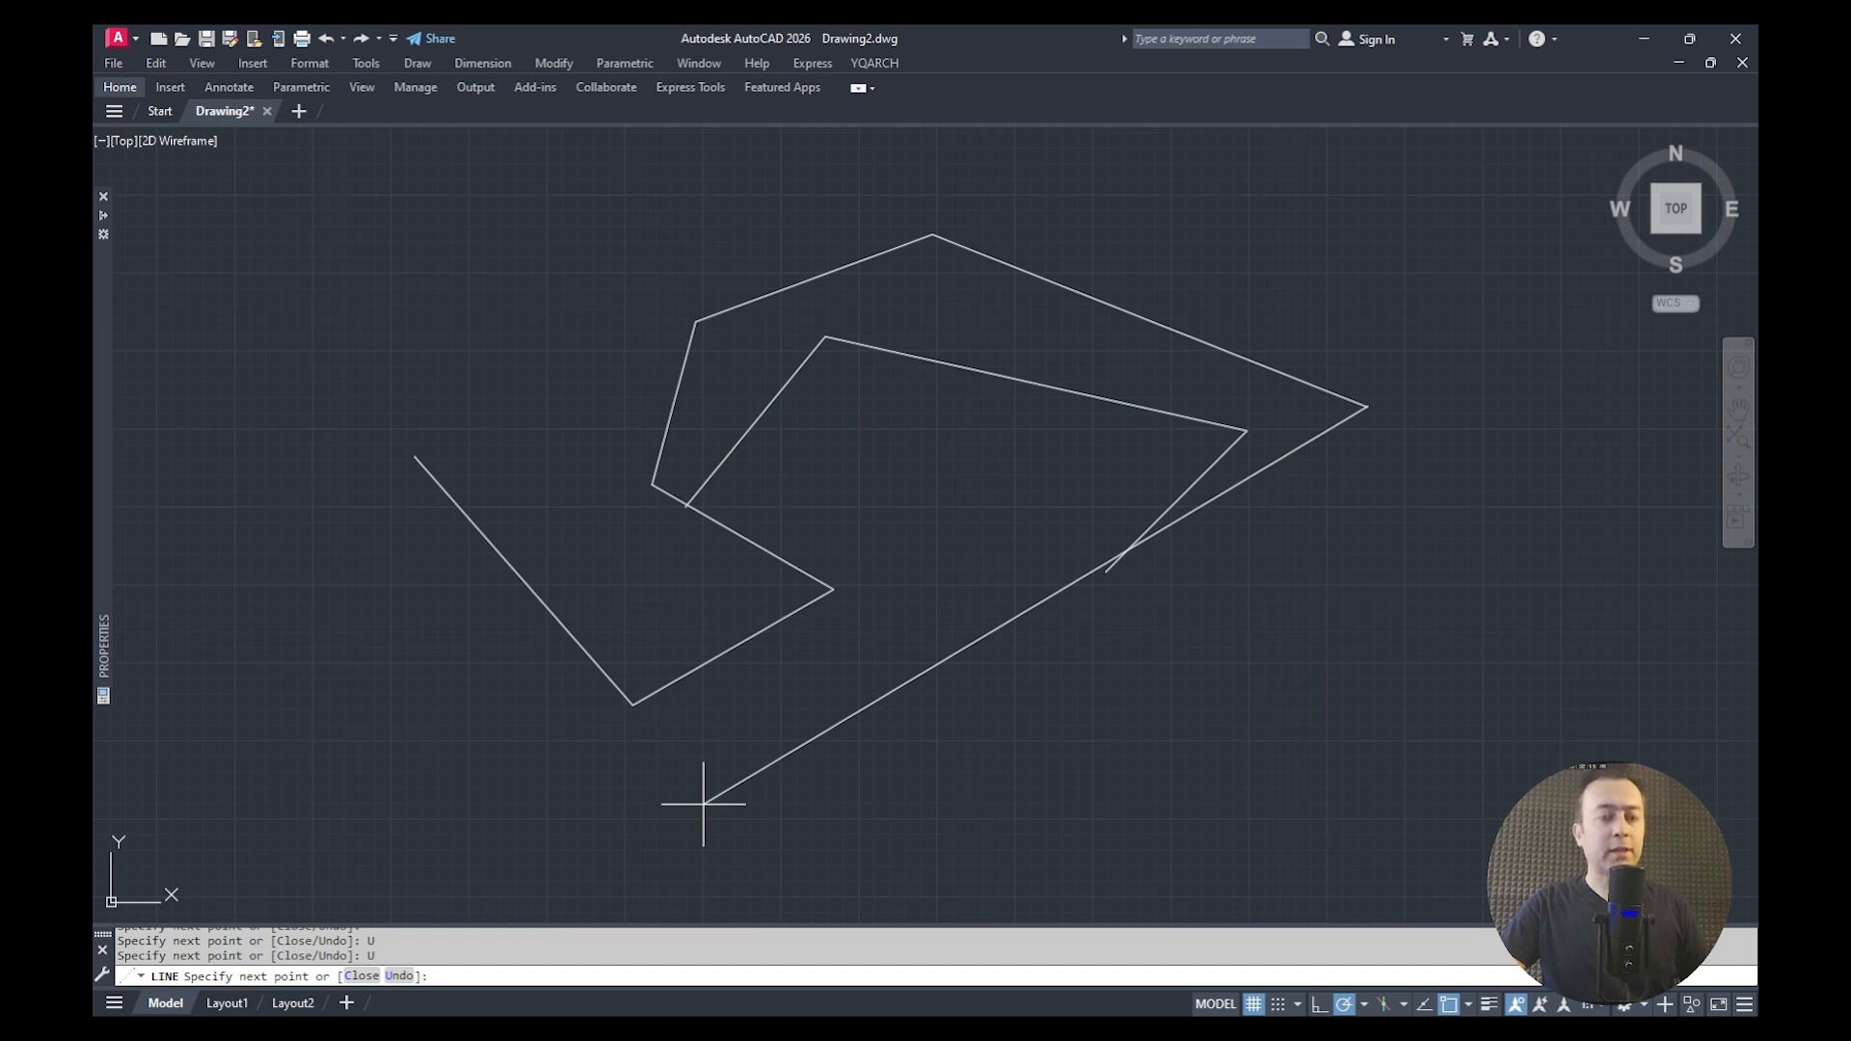
key("Return")
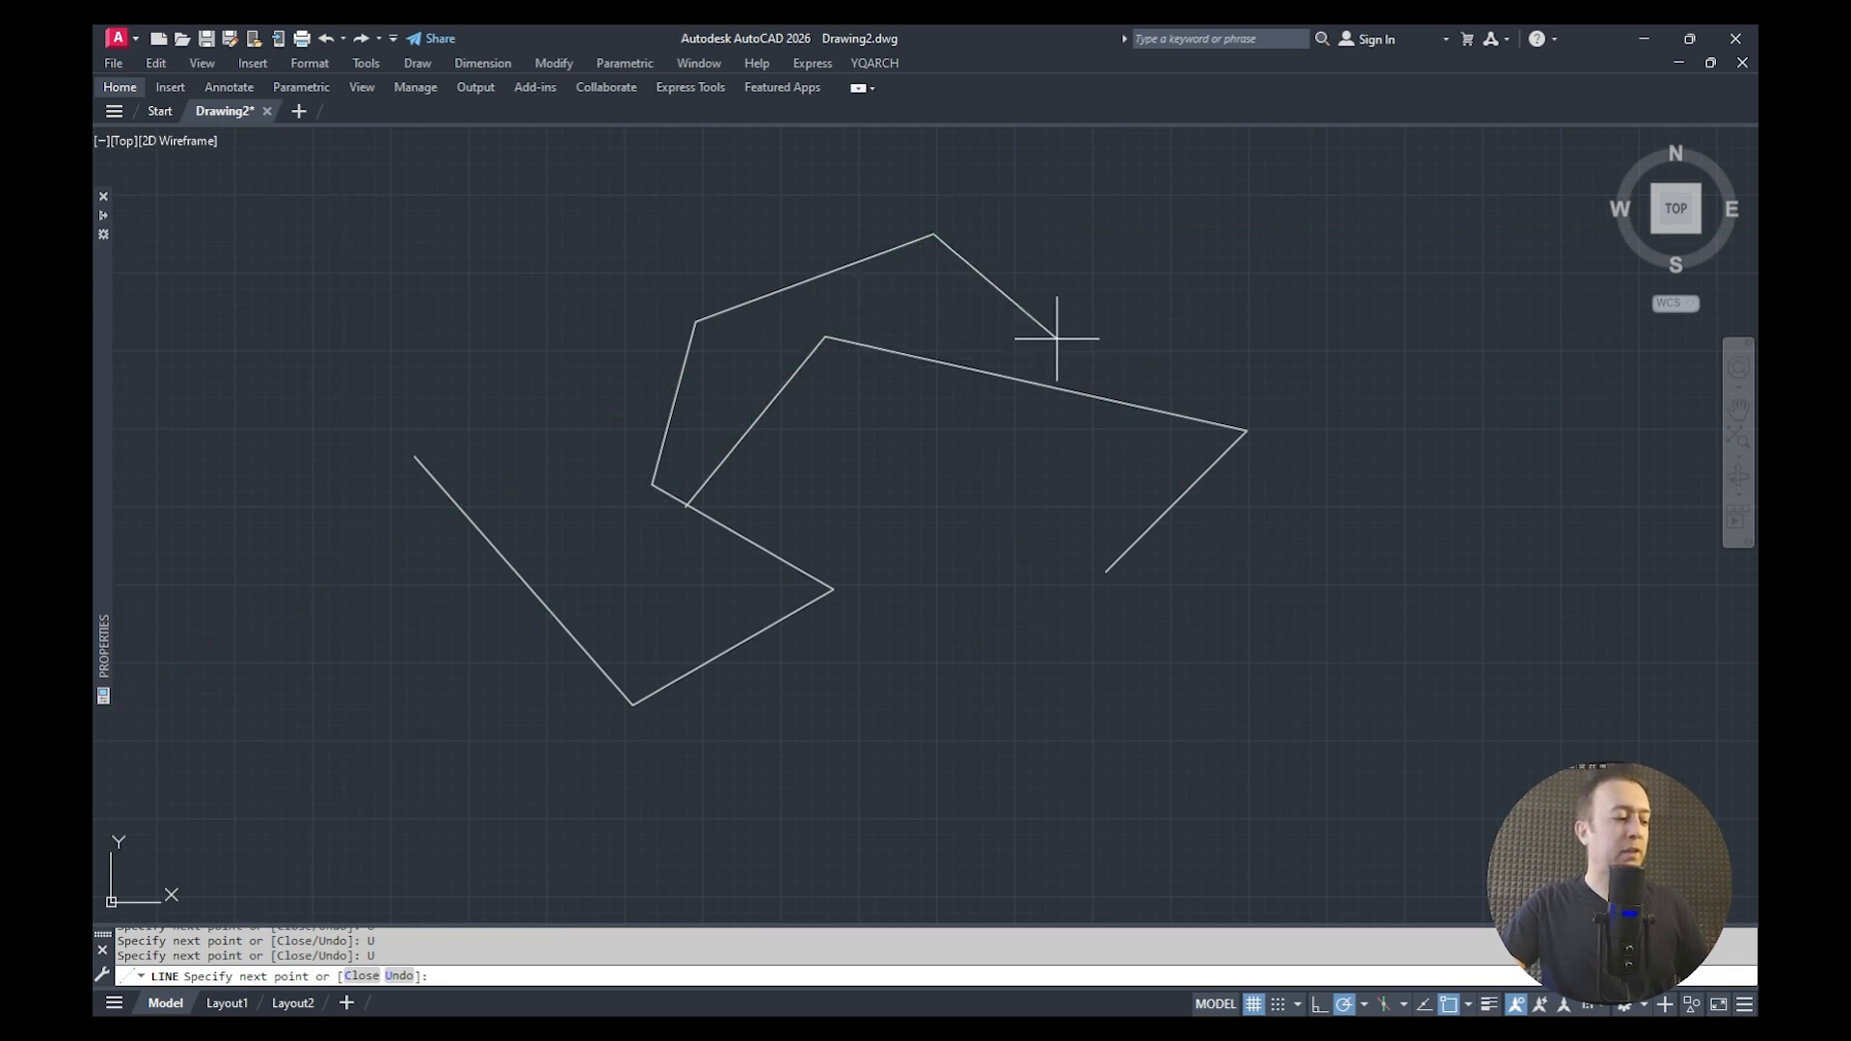
type("u")
key("Return")
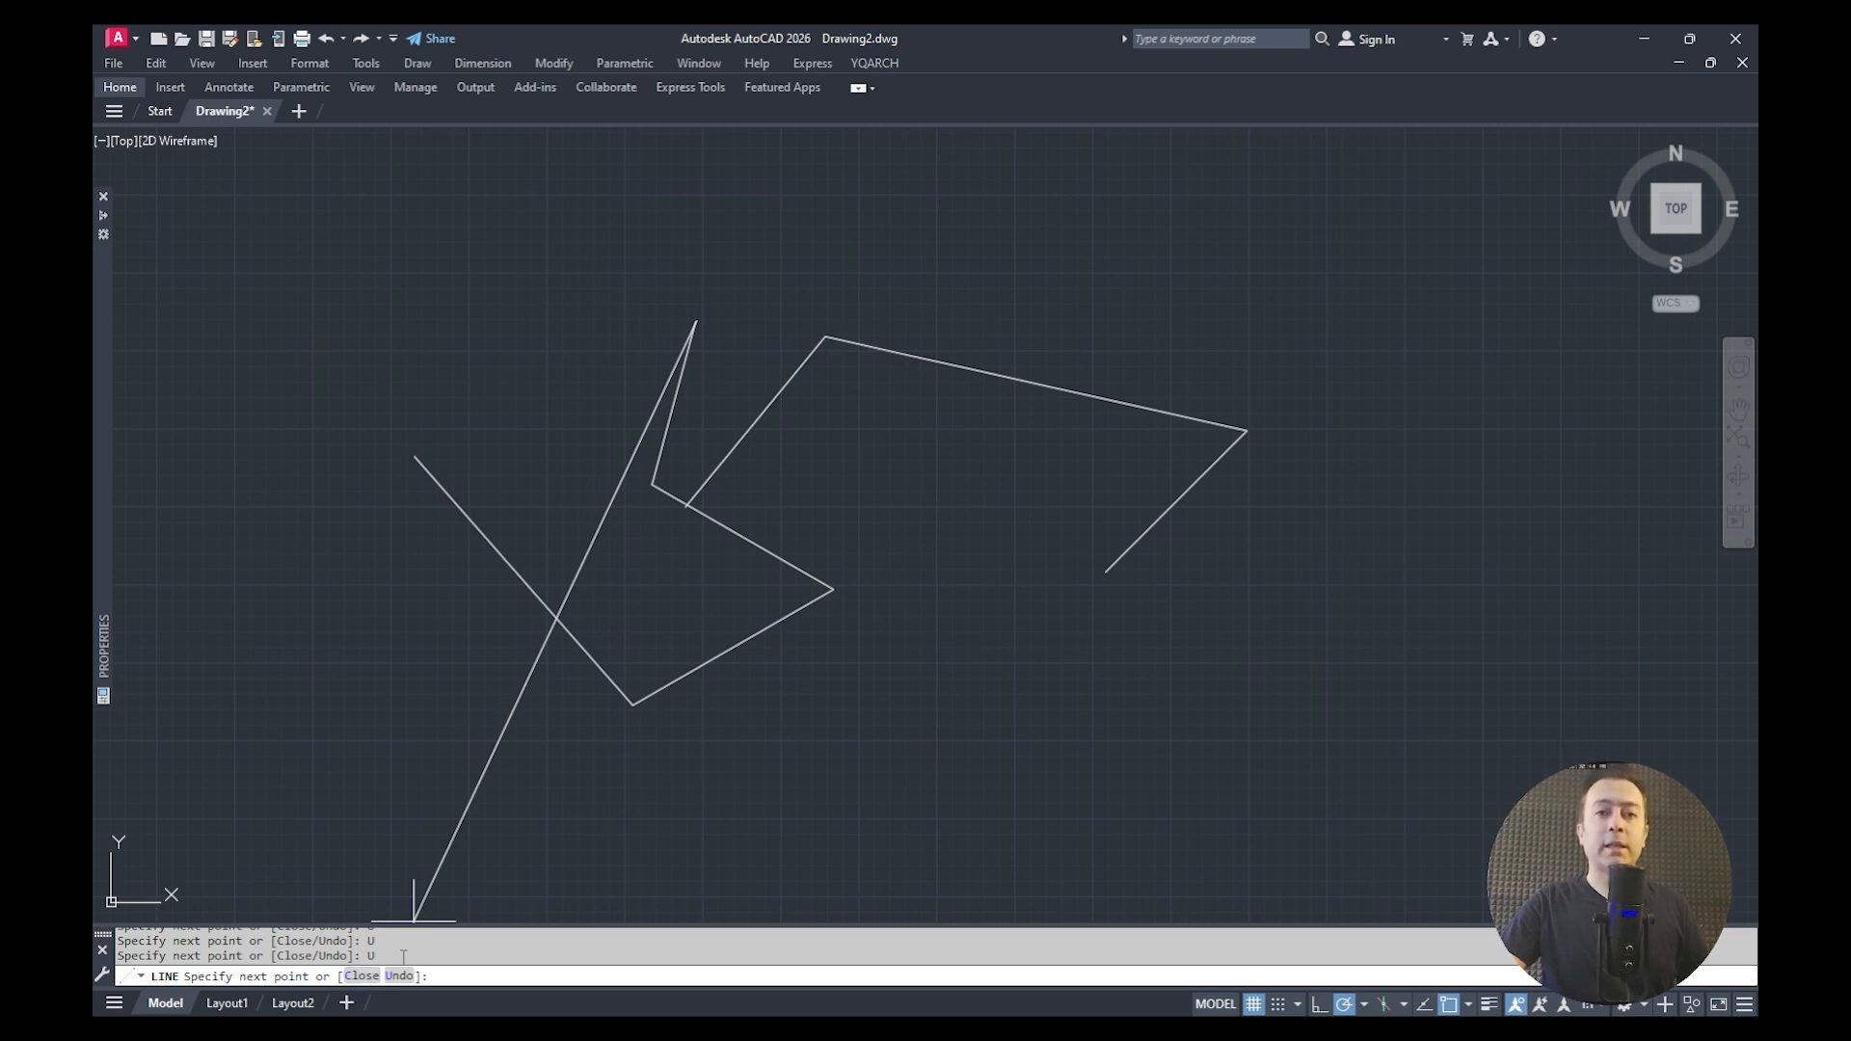
type("c")
key("Return")
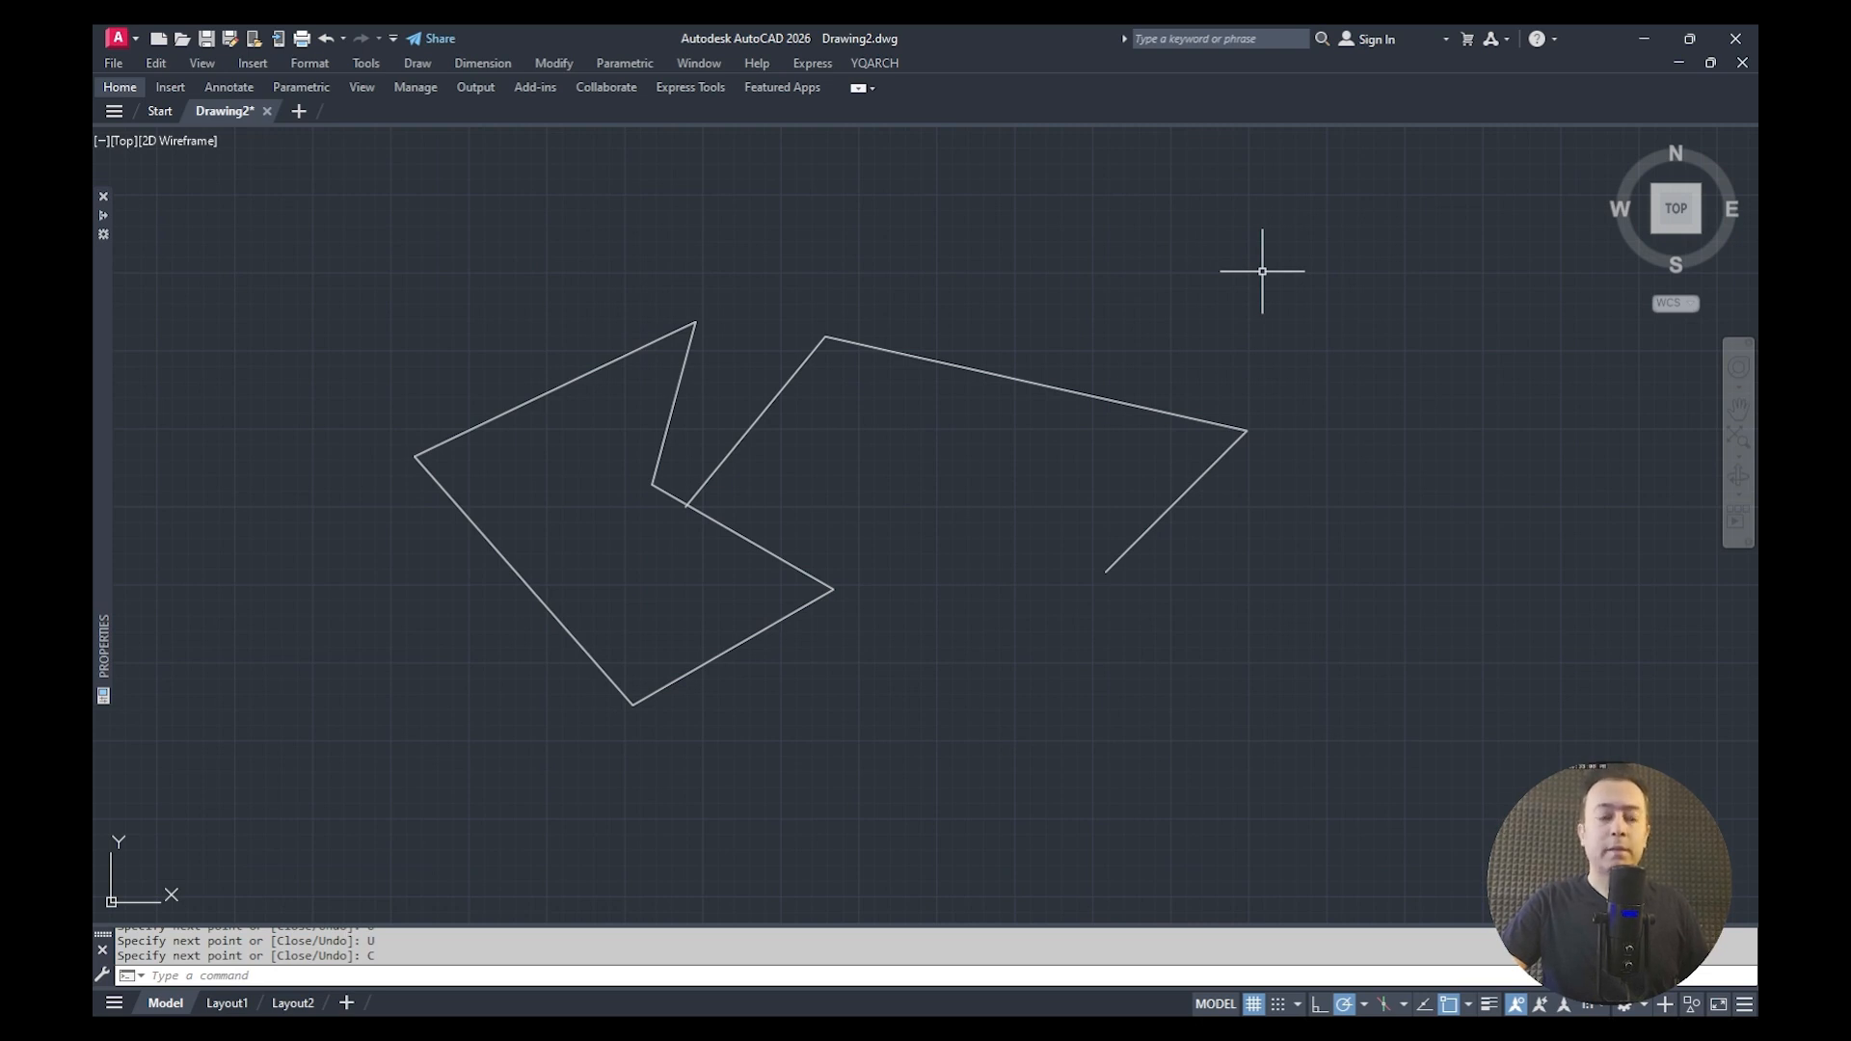
Erase all the lines in the drawing by enclosing them in one crossing selection window
type("e")
key("Return")
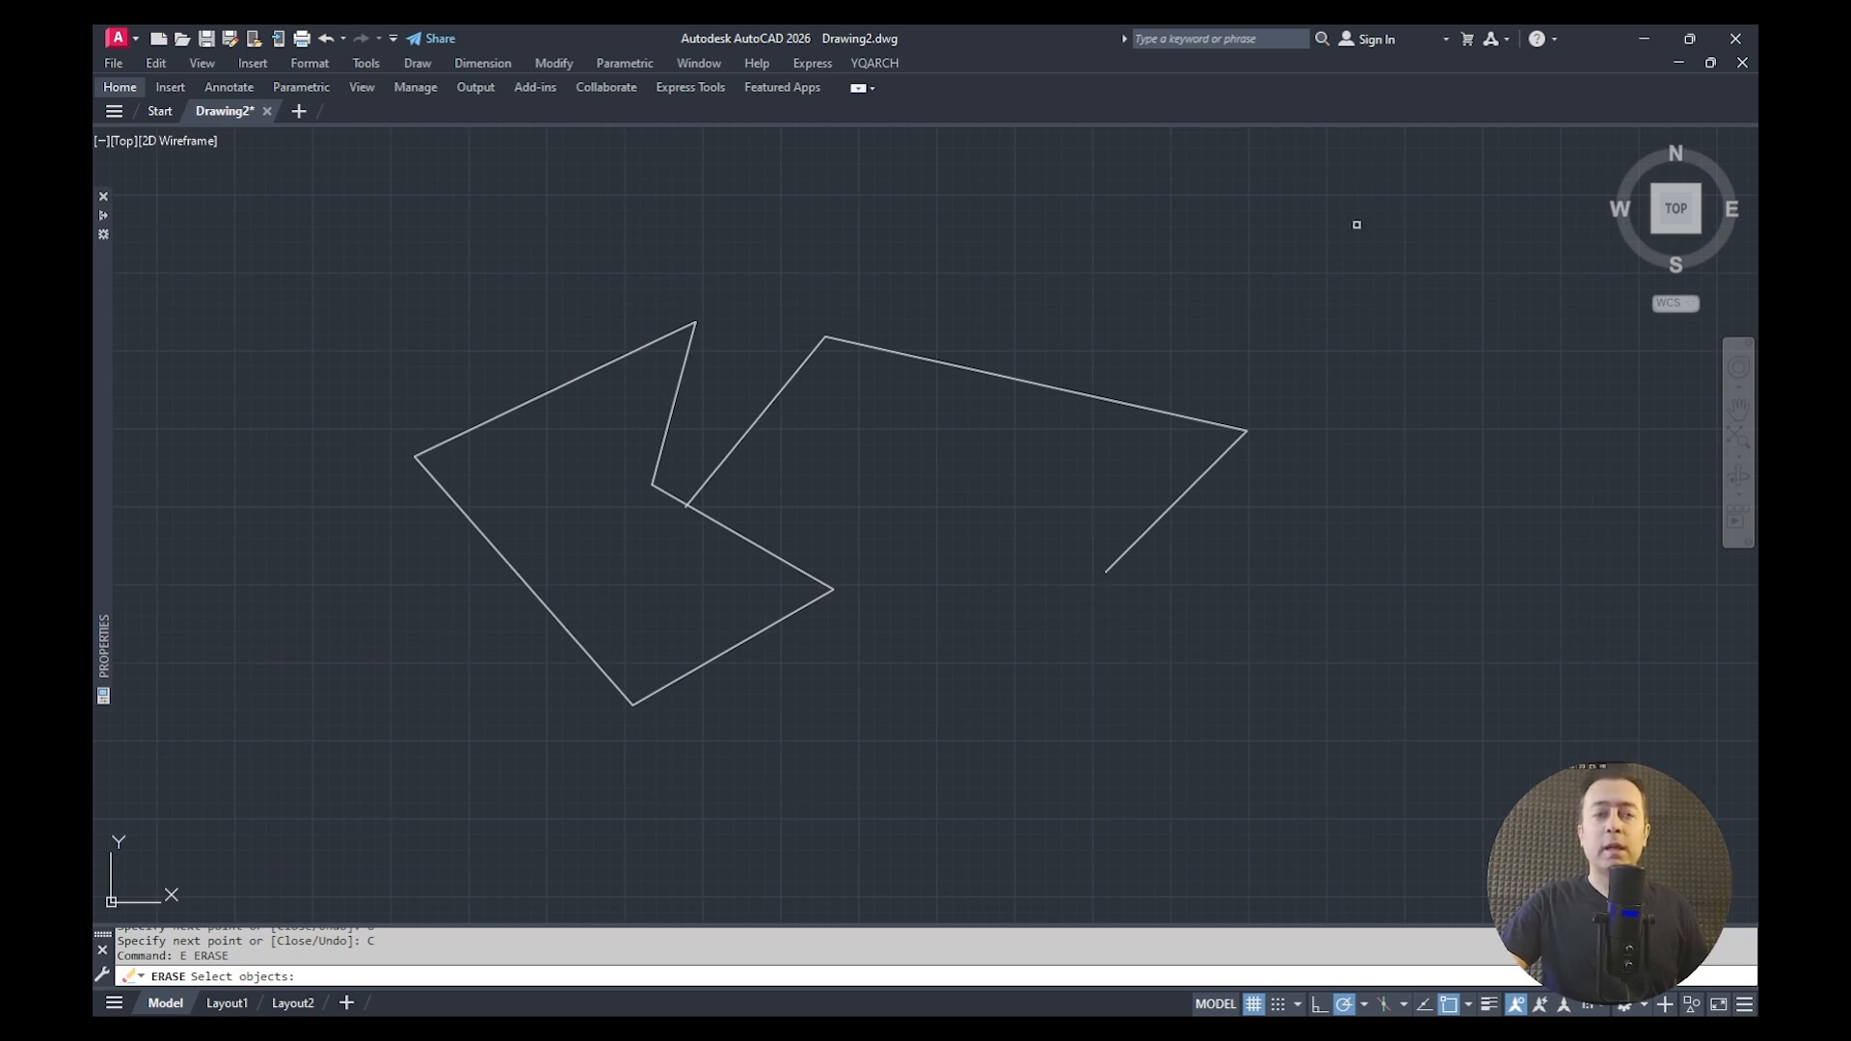
left_click(1359, 184)
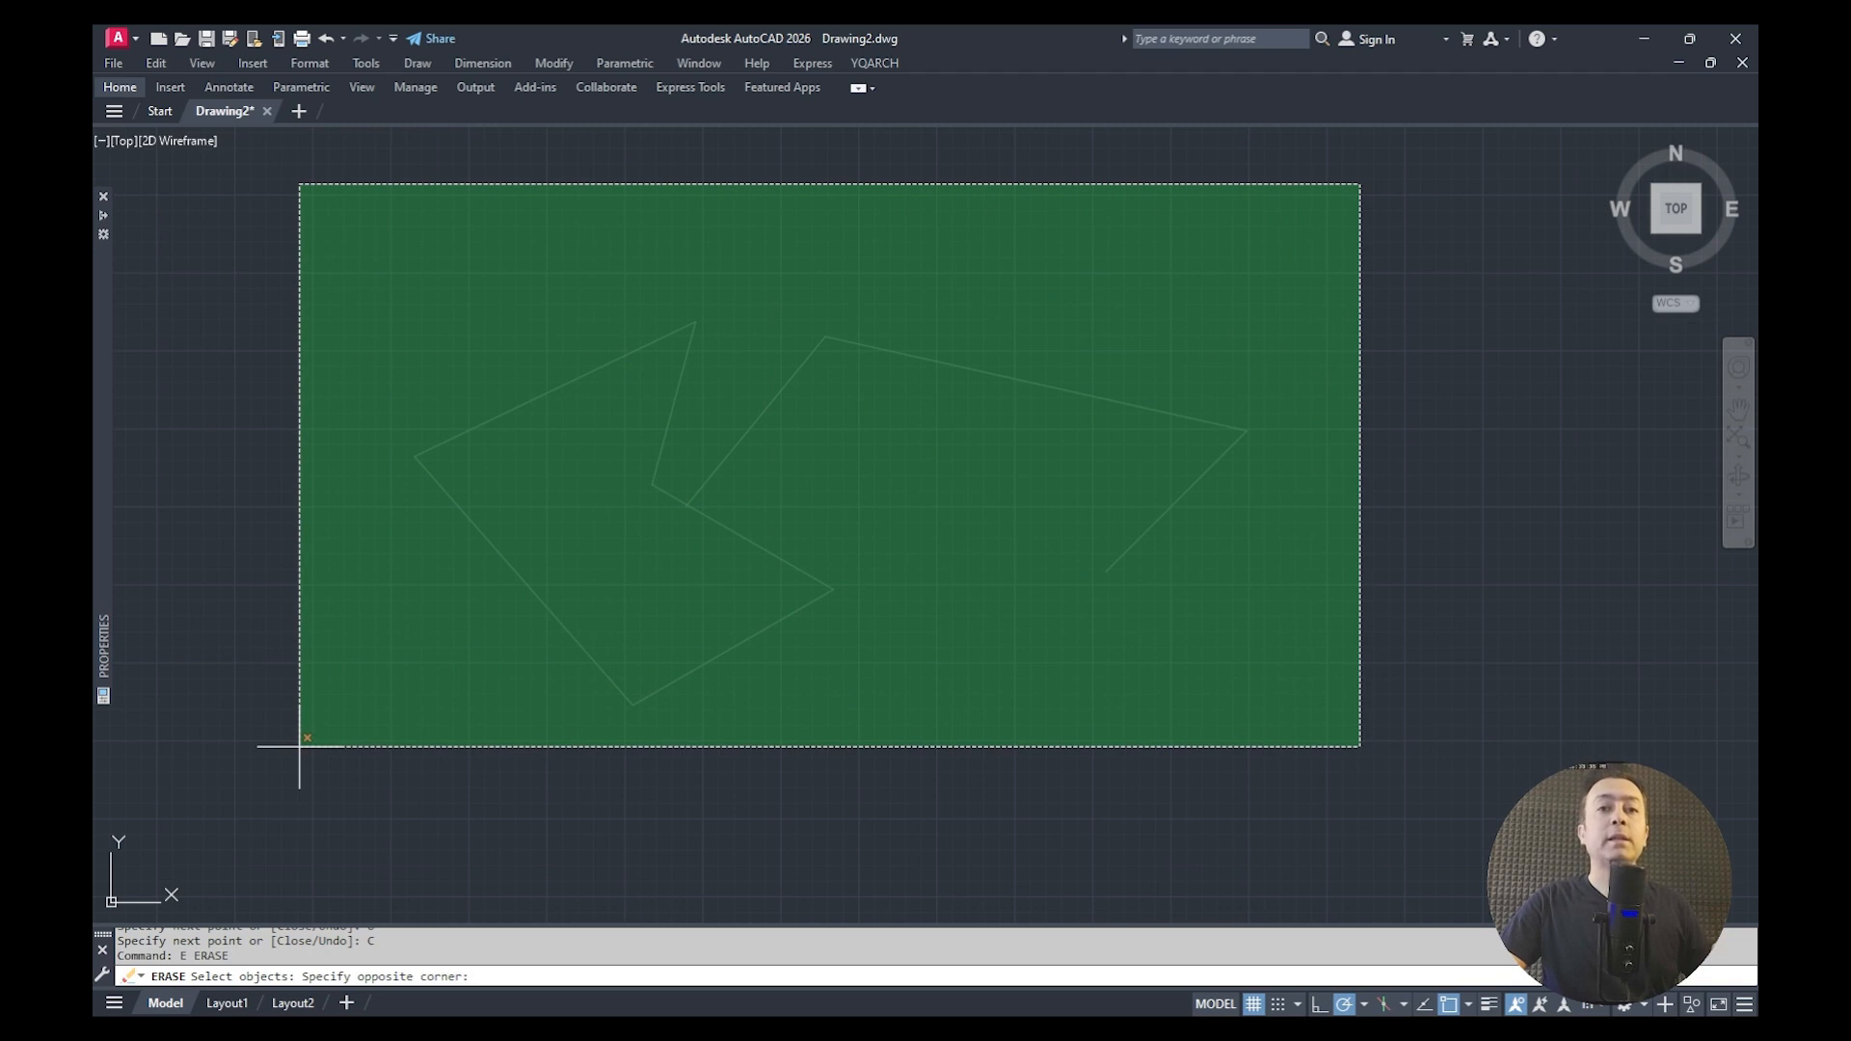
left_click(300, 745)
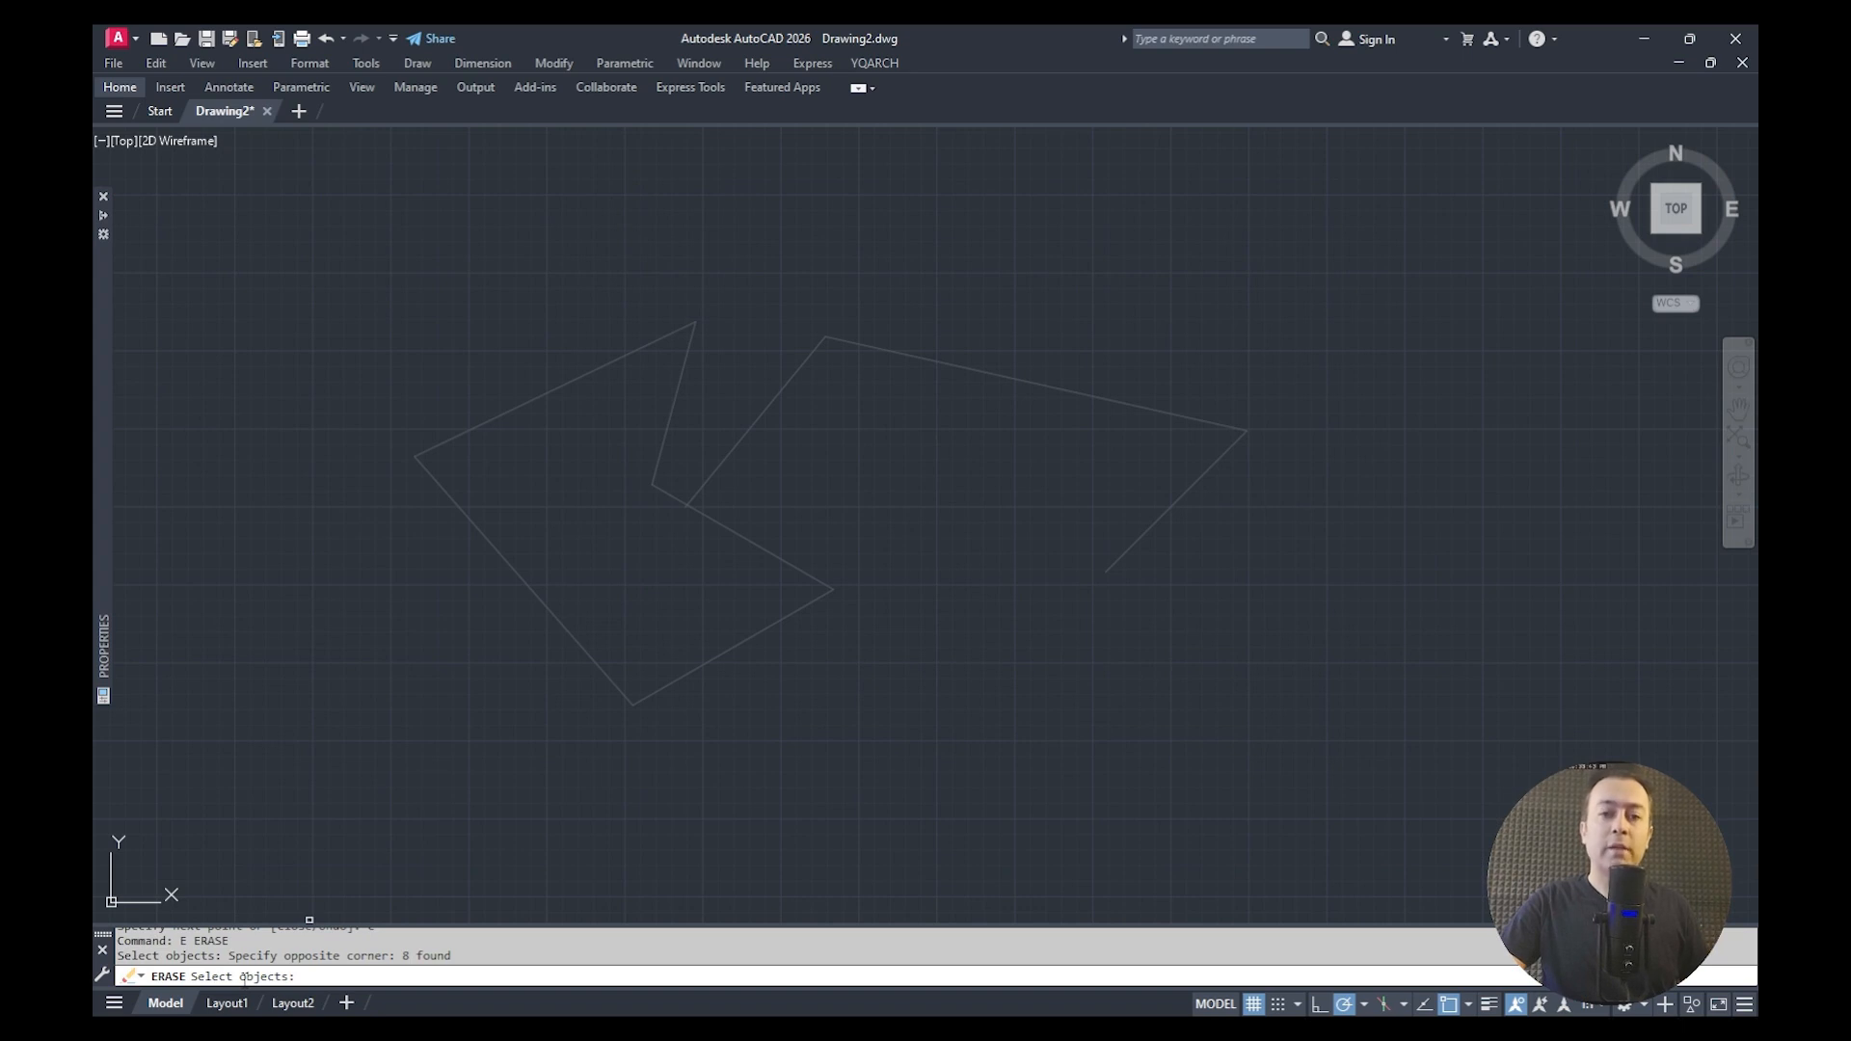
key("Return")
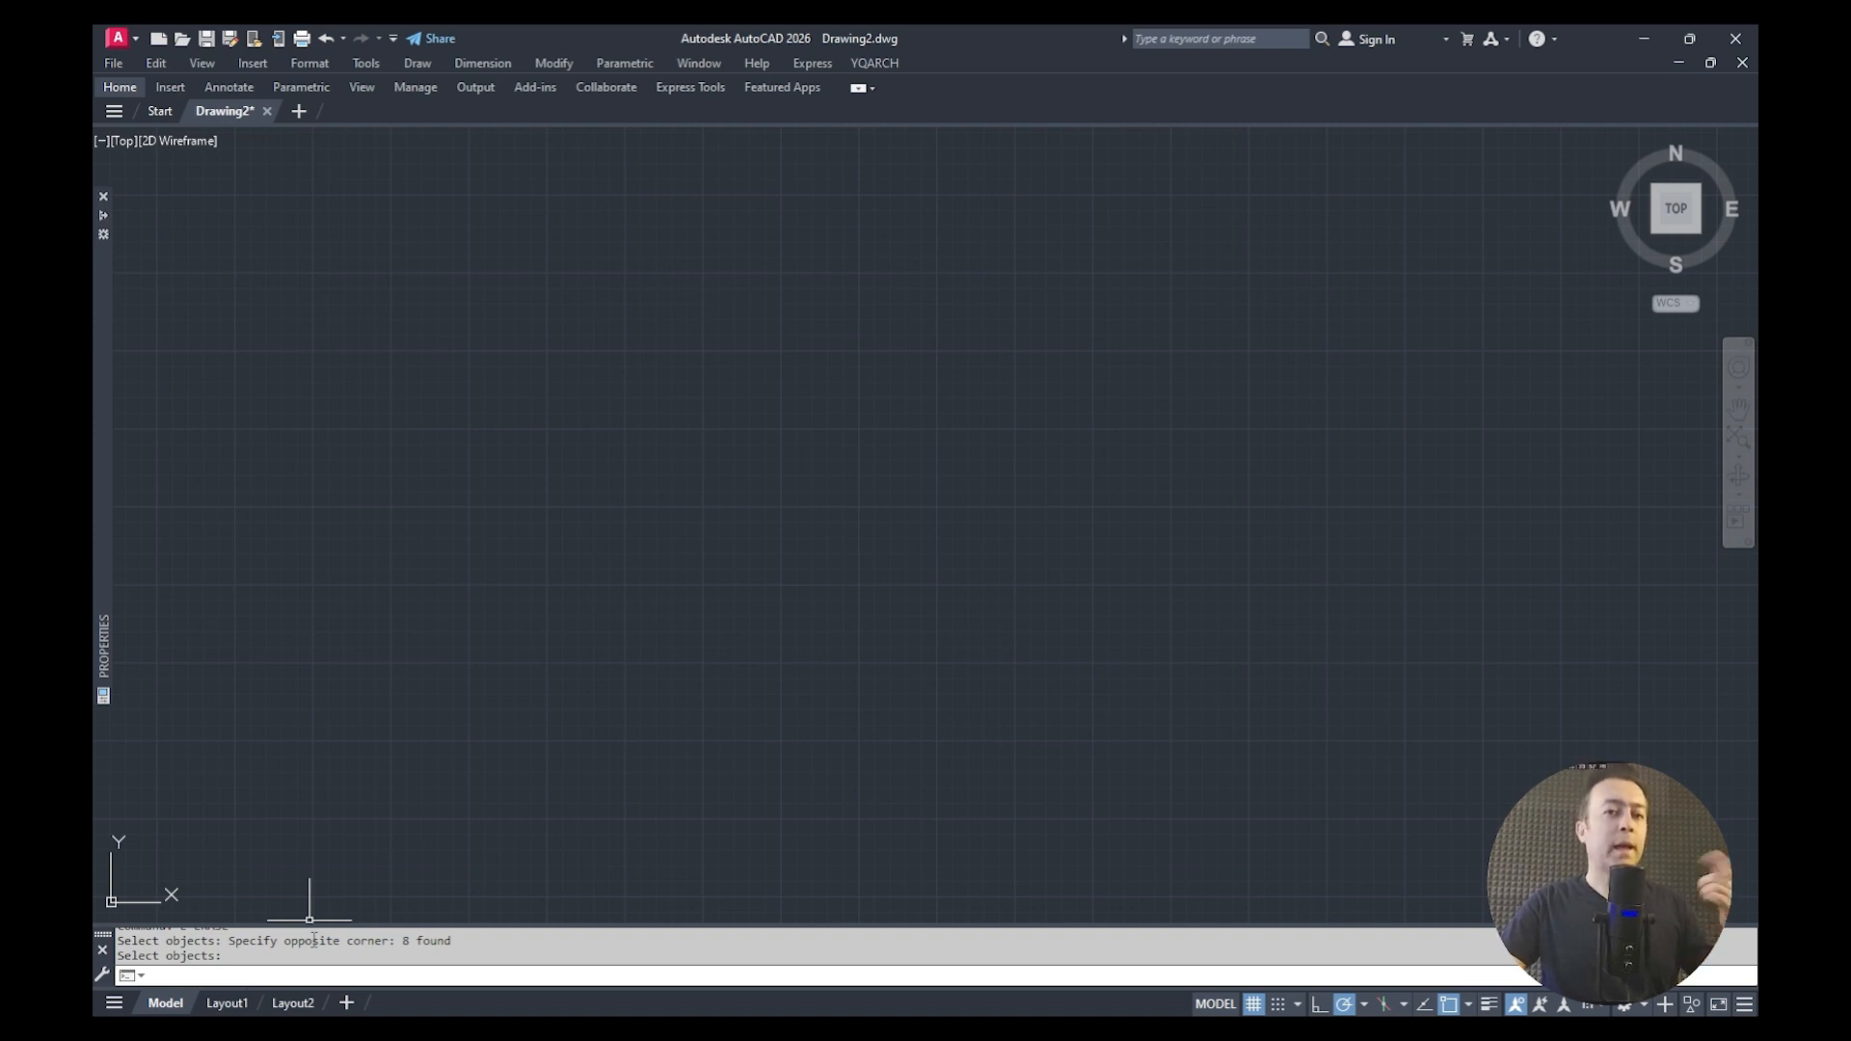
key("Return")
Draw a new freehand chain of six connected line segments in the empty drawing area
type("l")
key("Return")
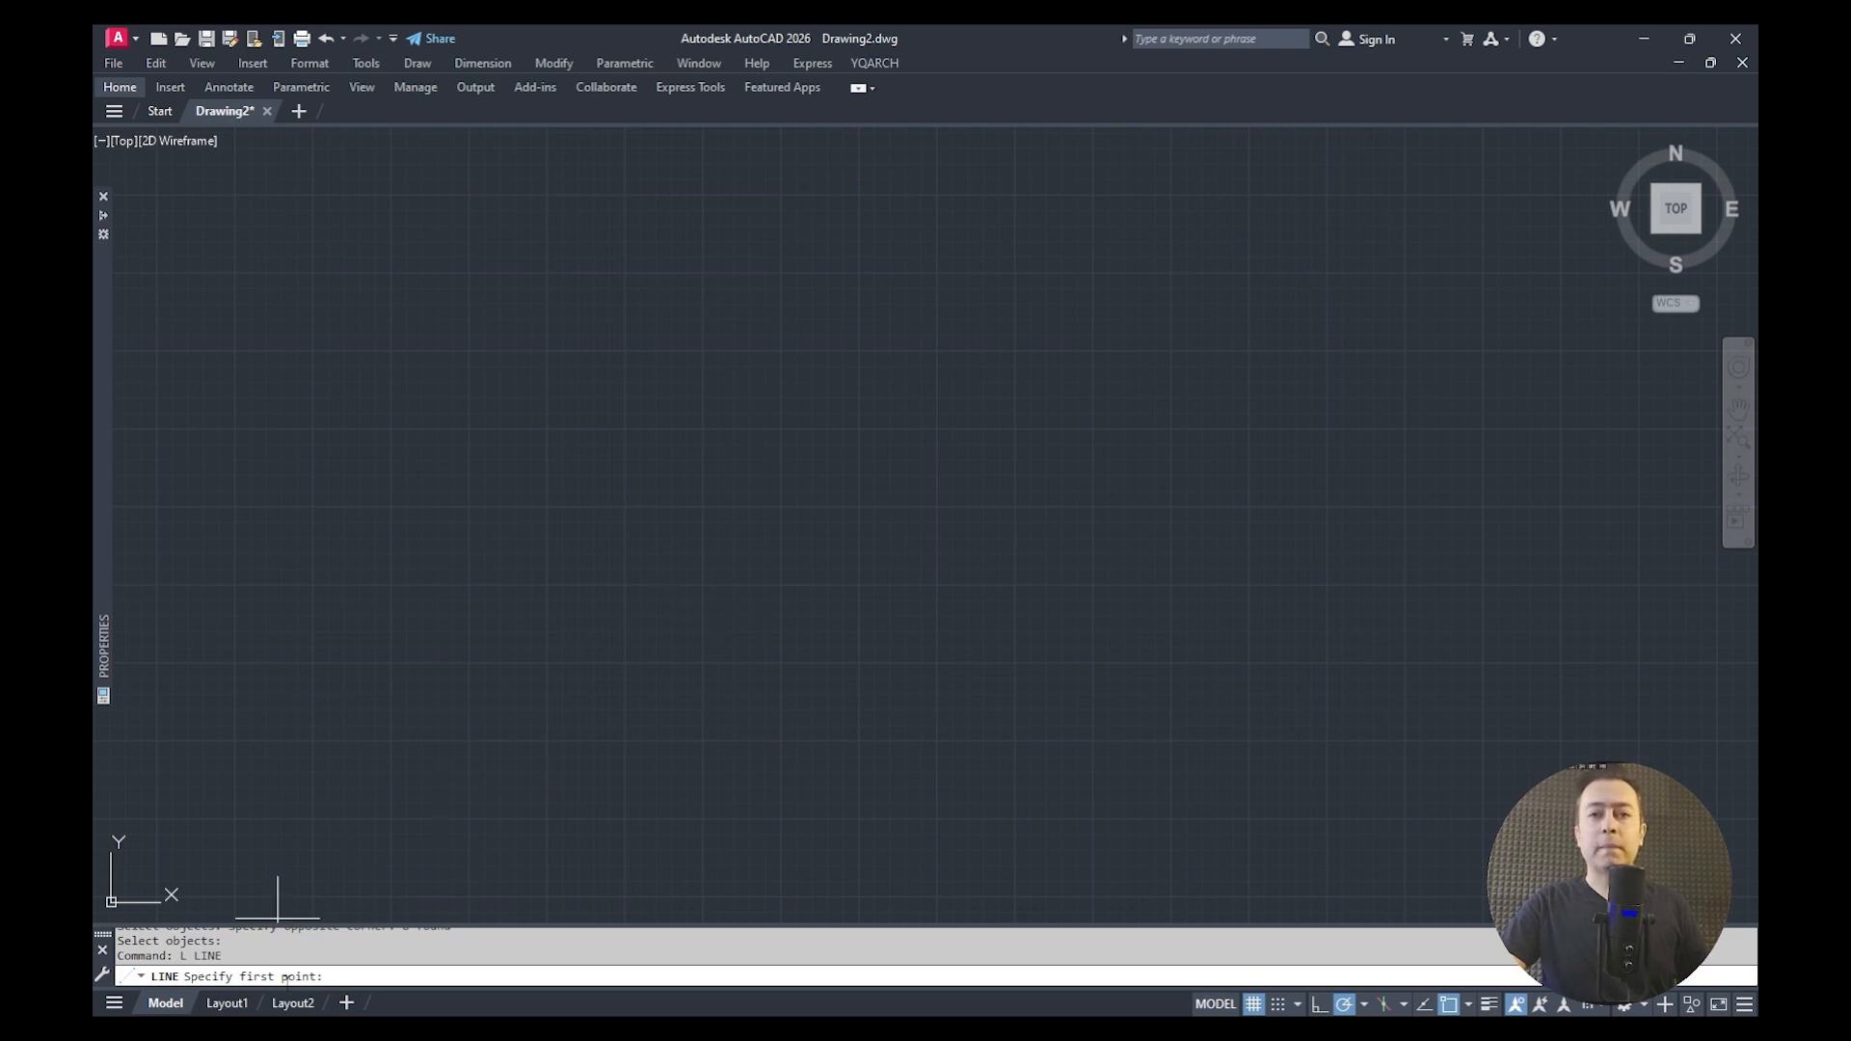
left_click(582, 367)
left_click(787, 224)
left_click(1208, 282)
left_click(1058, 485)
left_click(938, 416)
left_click(812, 578)
left_click(522, 500)
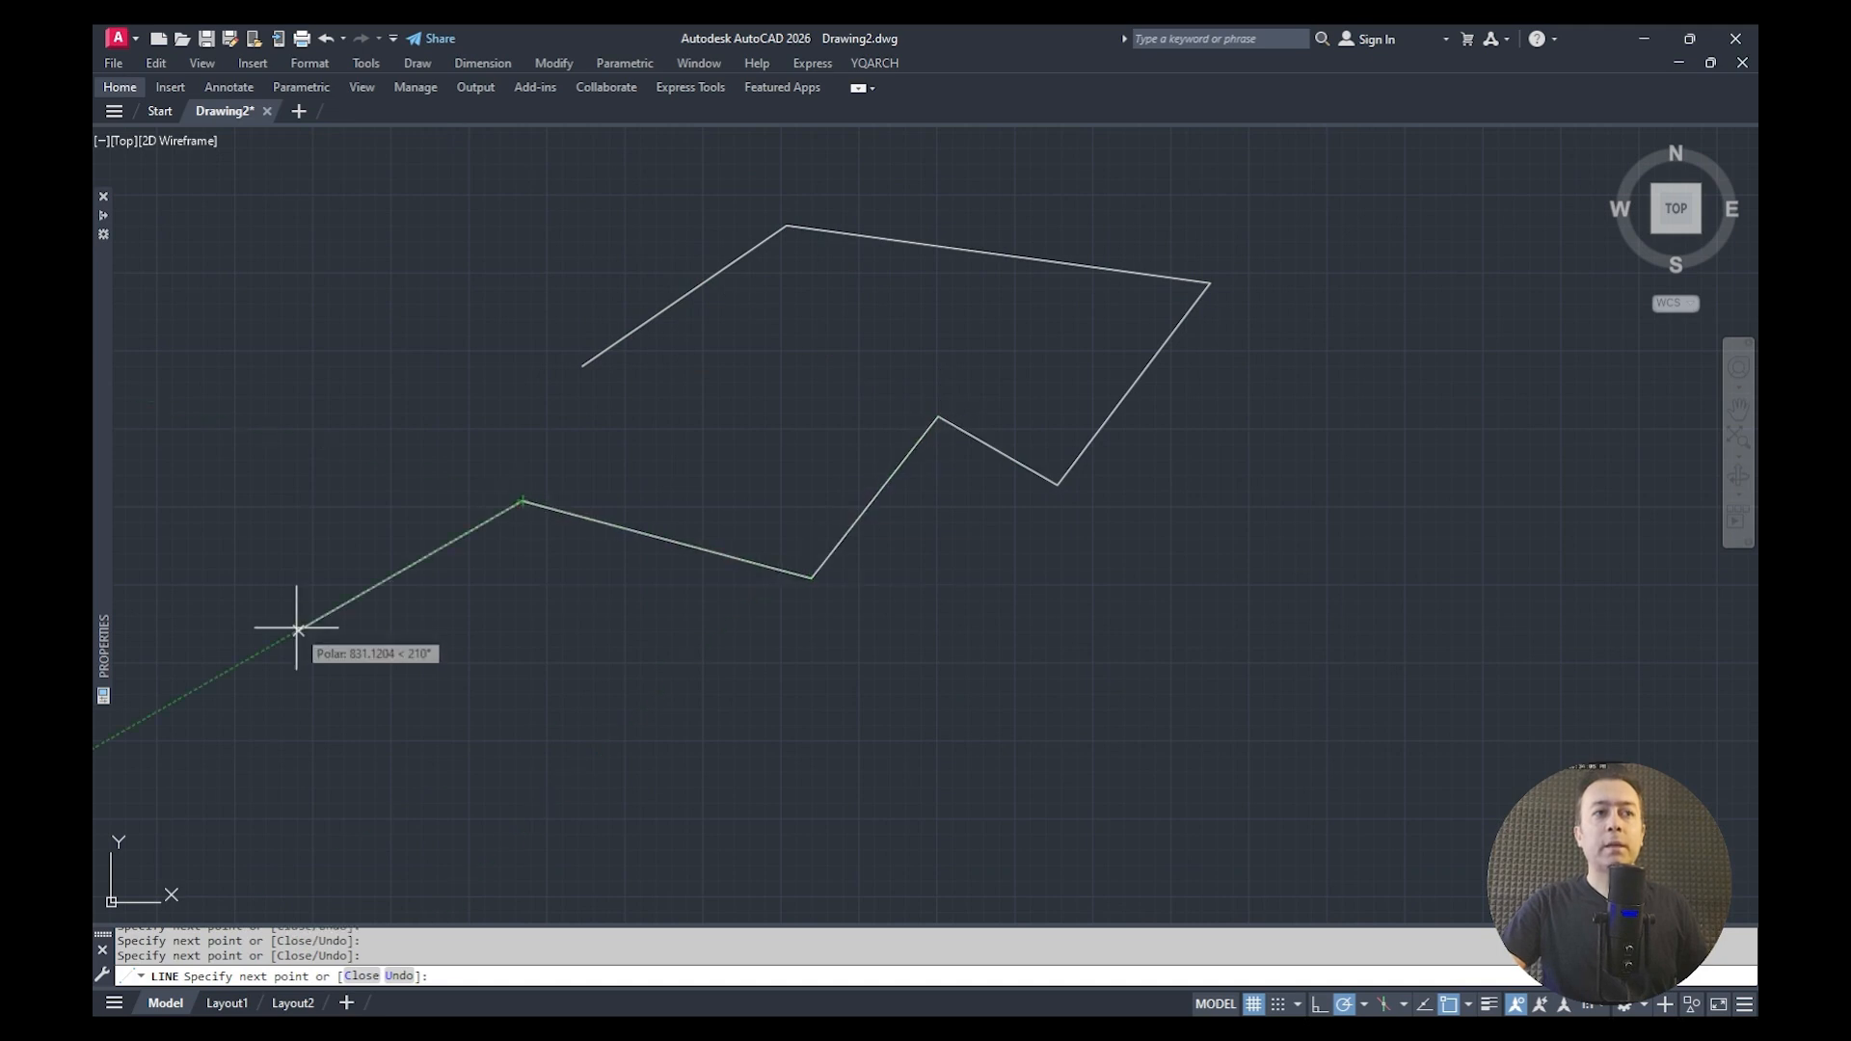
Undo the last three segments within the Line command and close the remaining chain into a four-sided outline
type("u")
key("Return")
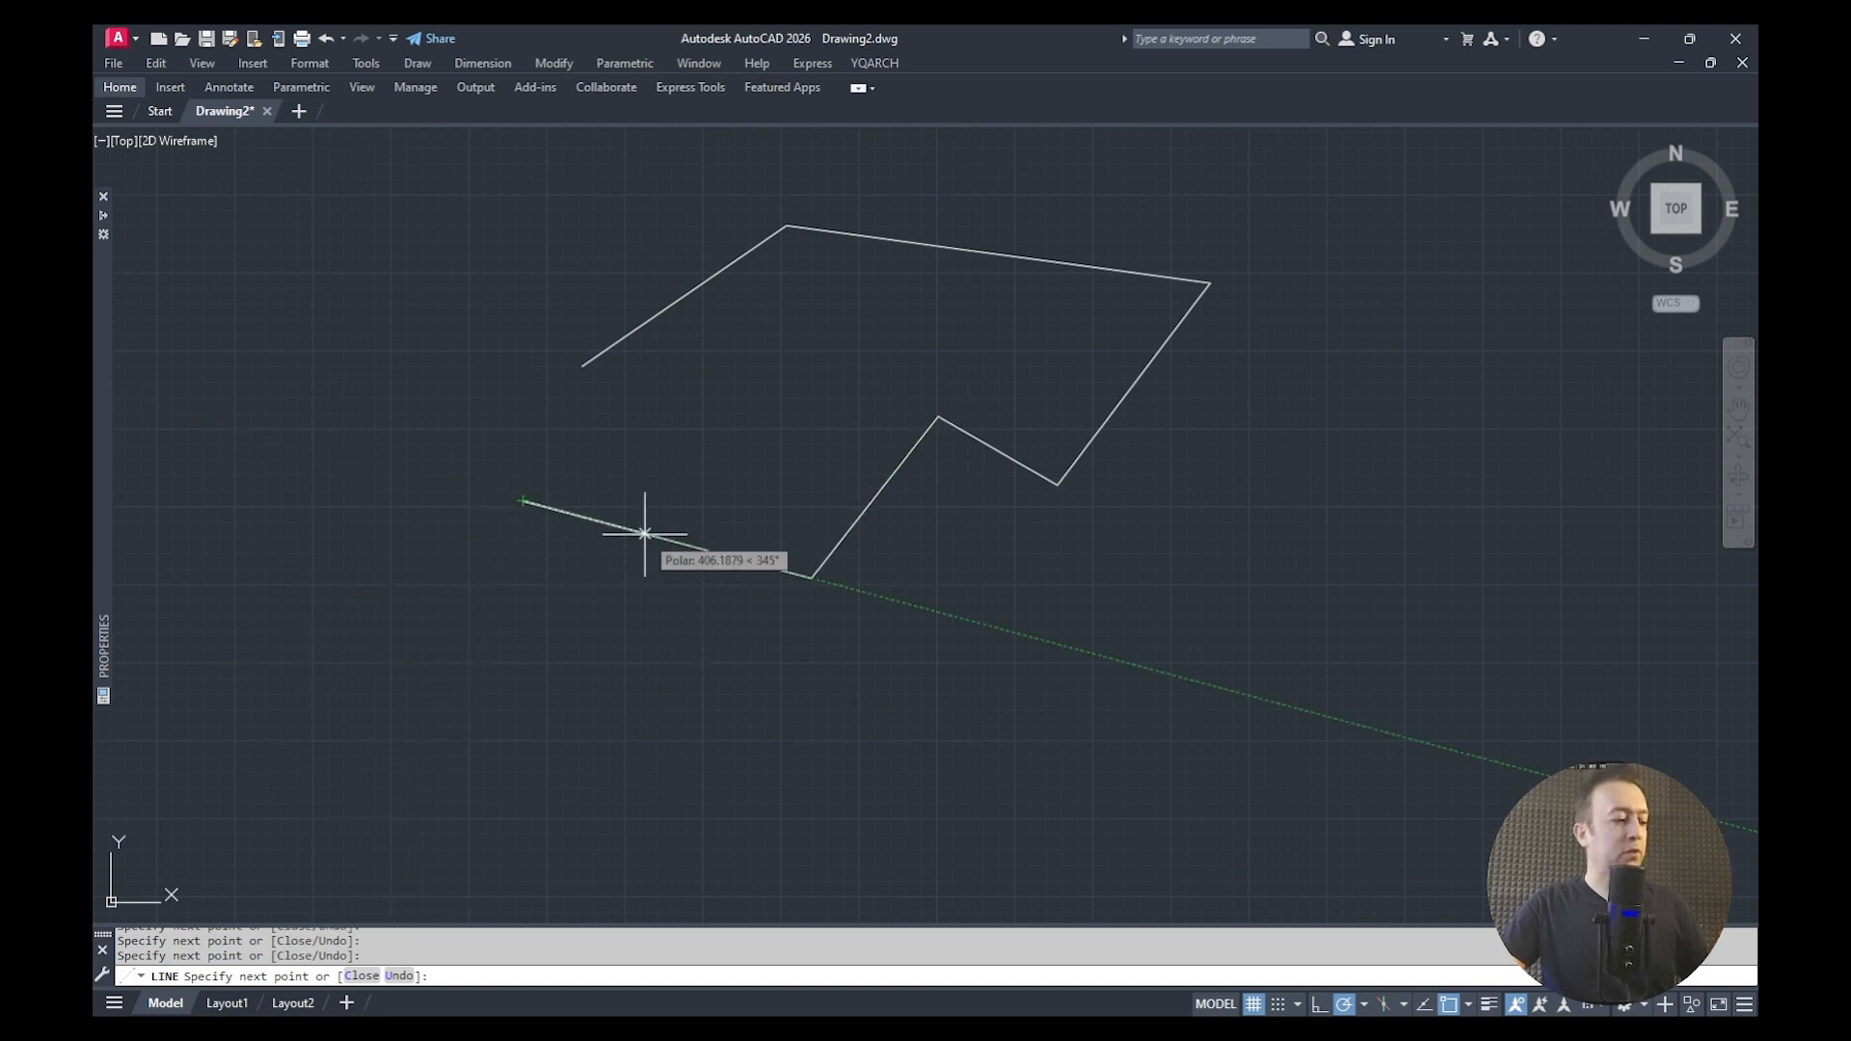
type("u")
key("Return")
type("u")
key("Return")
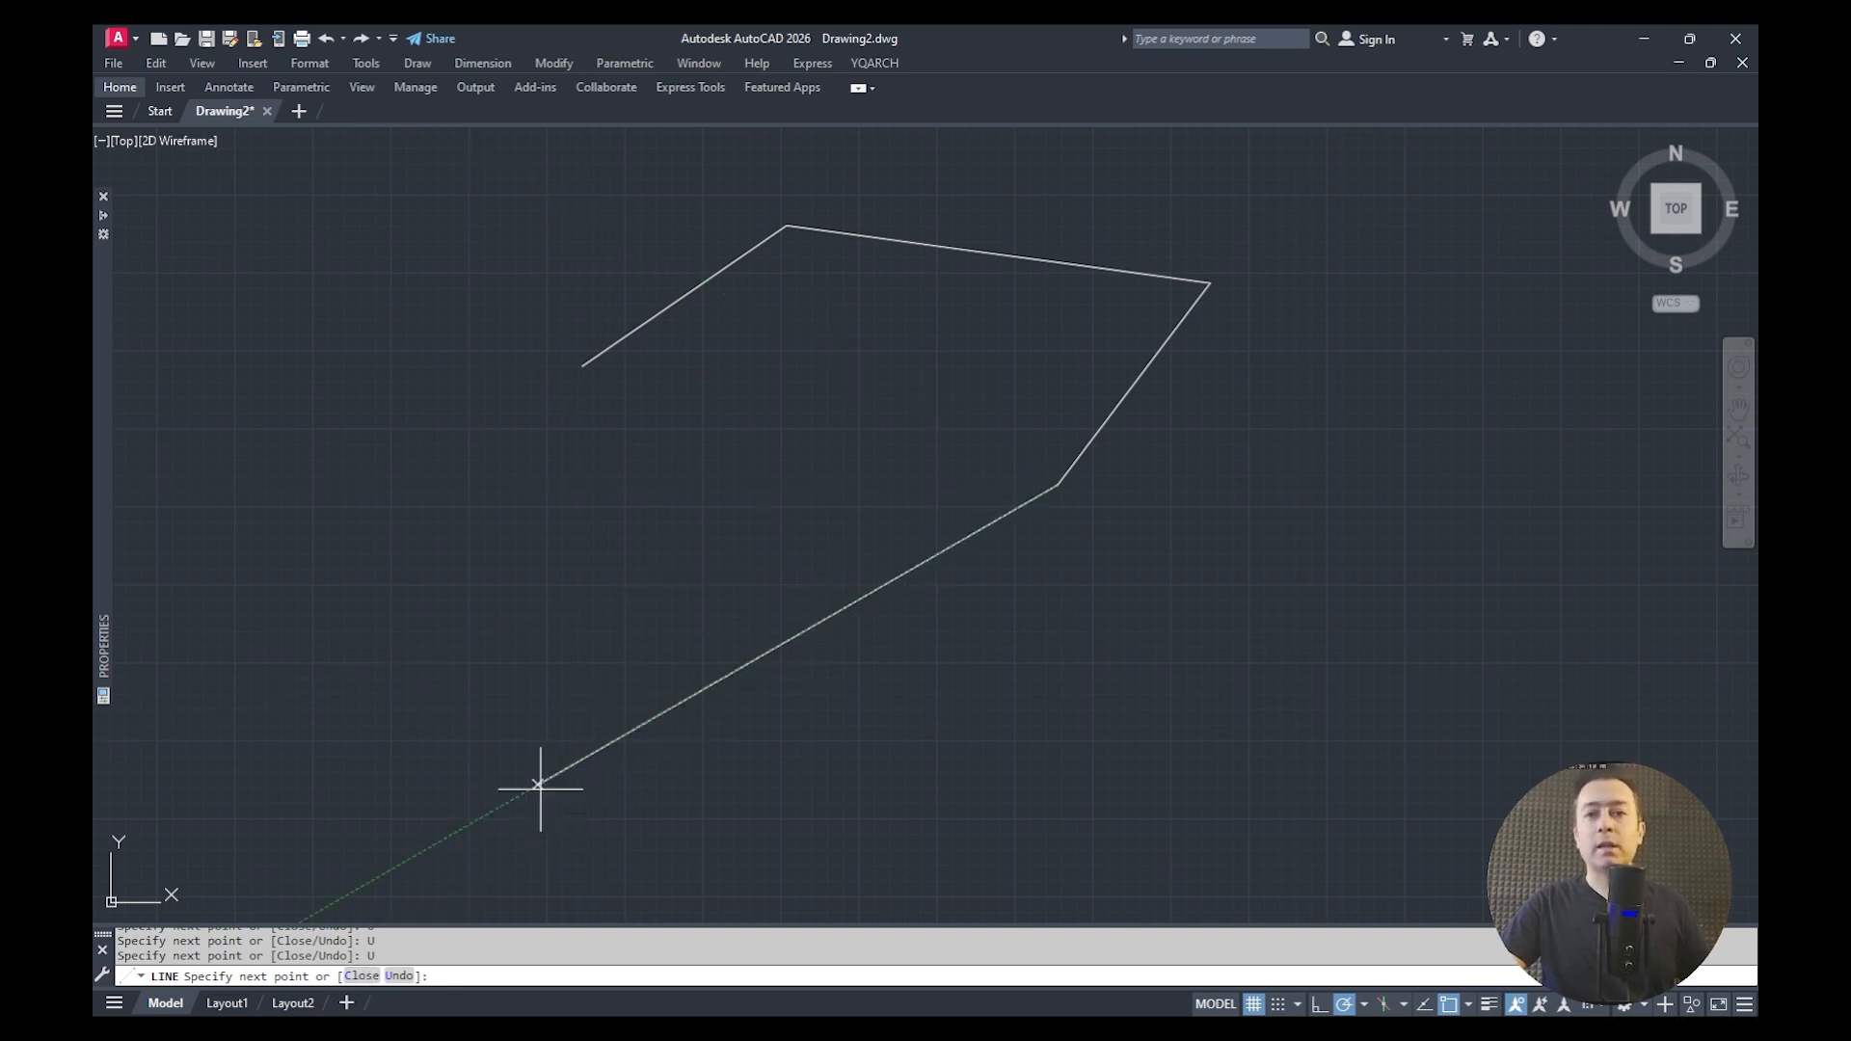
type("c")
key("Return")
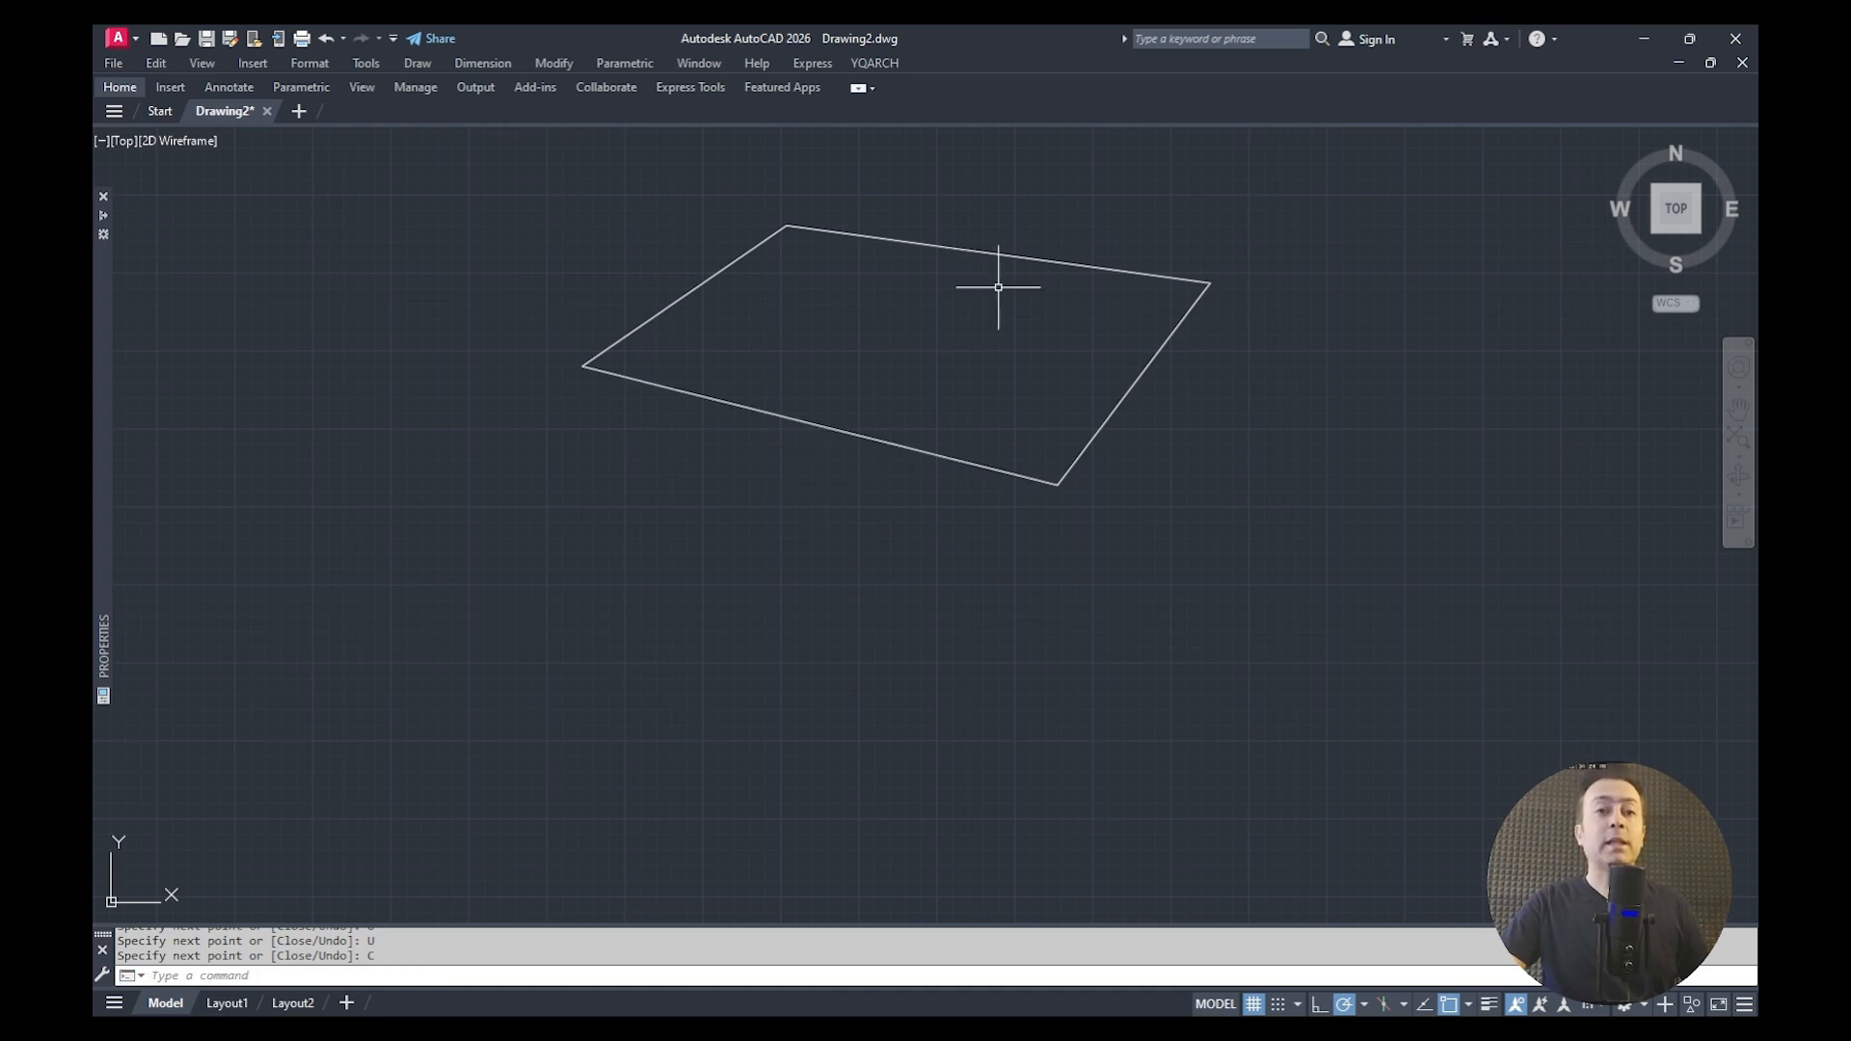
Erase the whole four-sided outline using a crossing selection window
type("e")
key("Return")
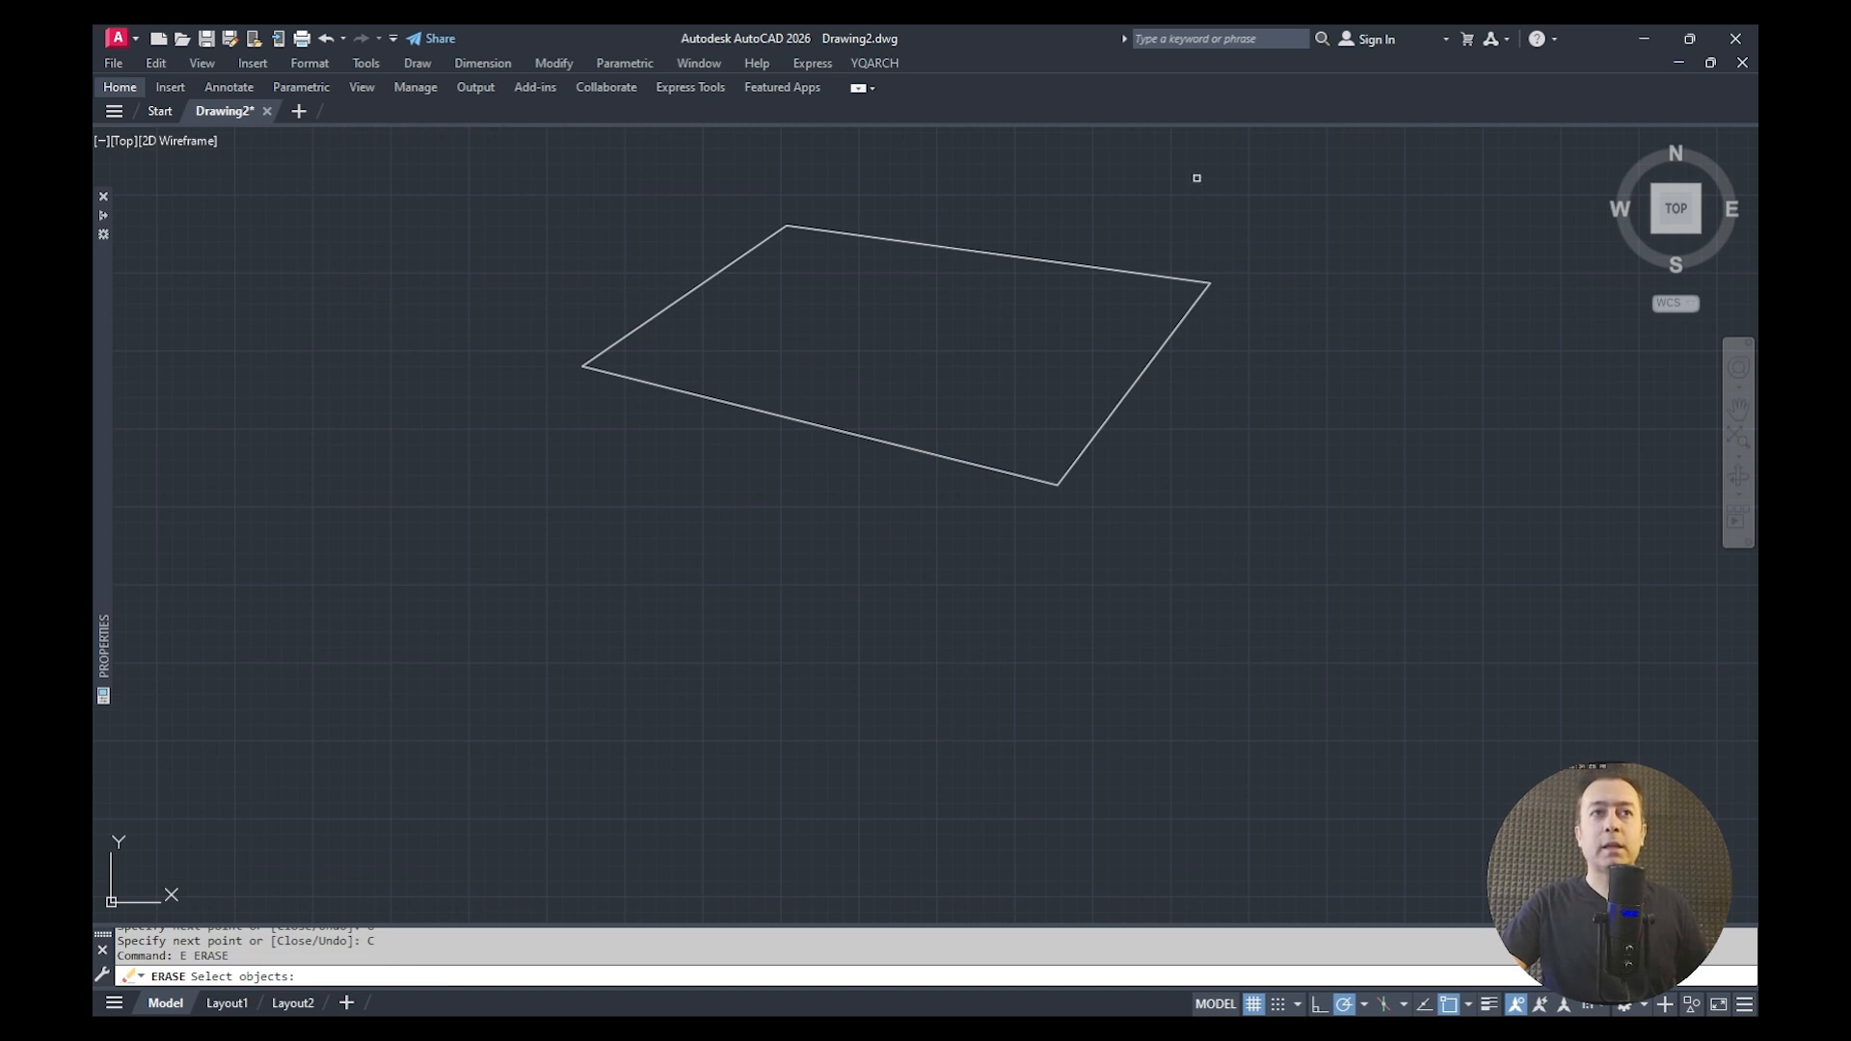
left_click(1316, 136)
left_click(470, 532)
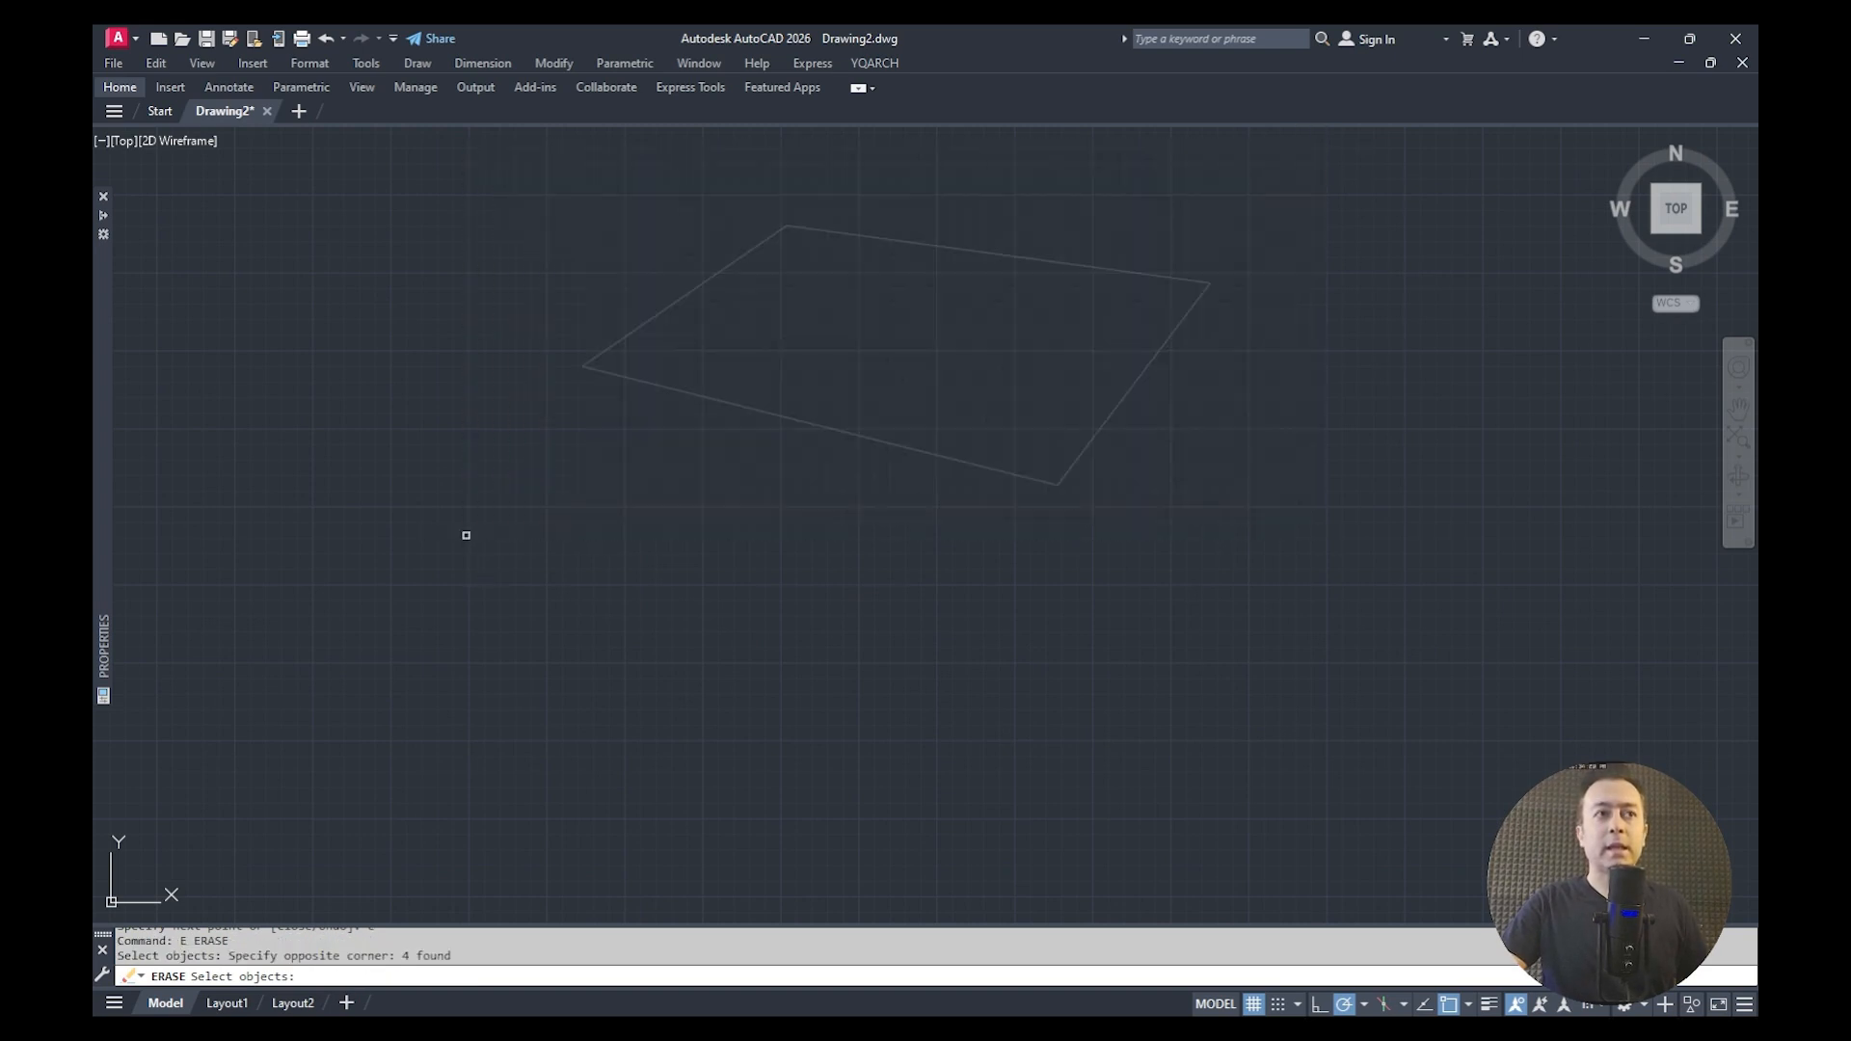
key("Return")
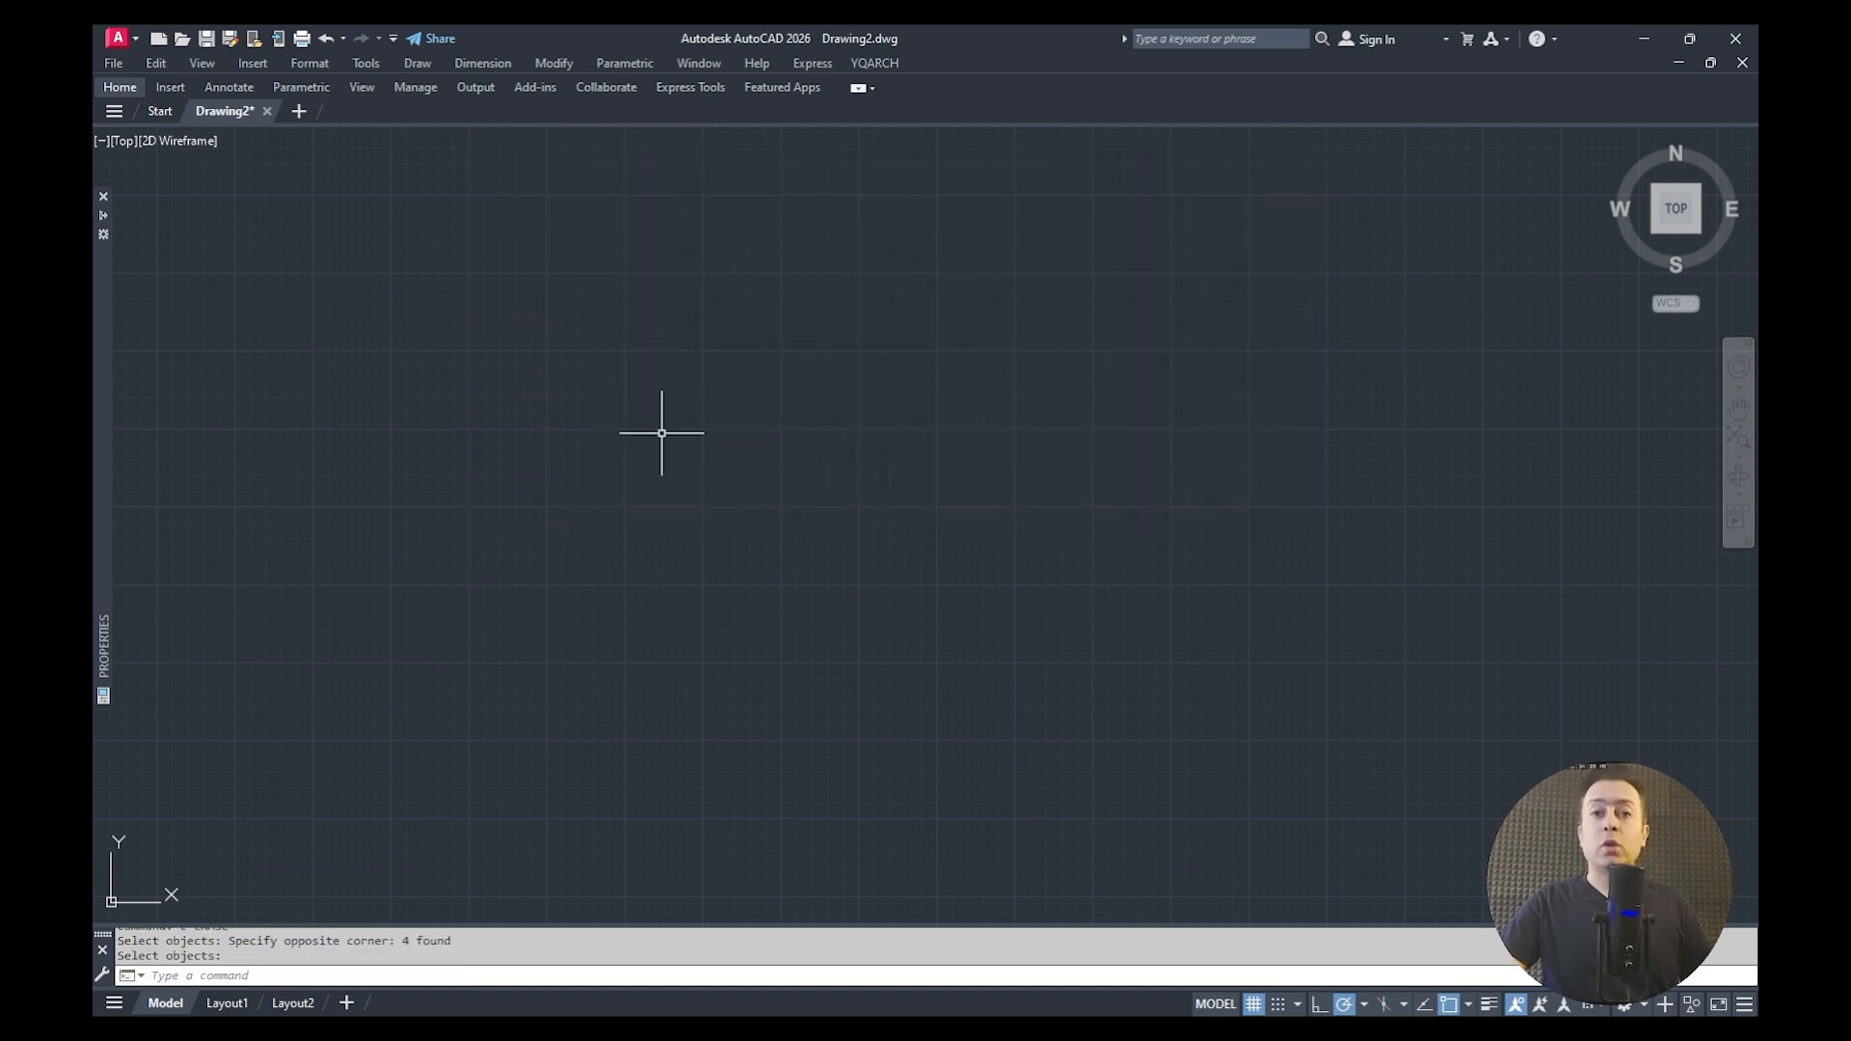